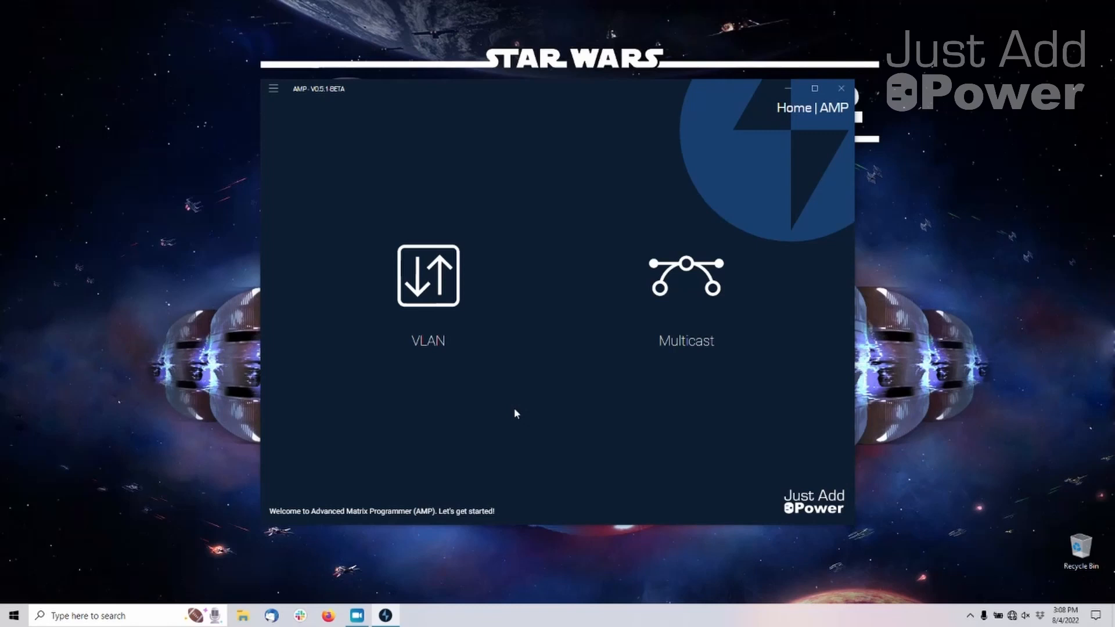
Start configuring a new VLAN system, acknowledge the adapter warning, and name the project Technical Training VLAN
{"action": "left_click", "coordinate": [455, 331]}
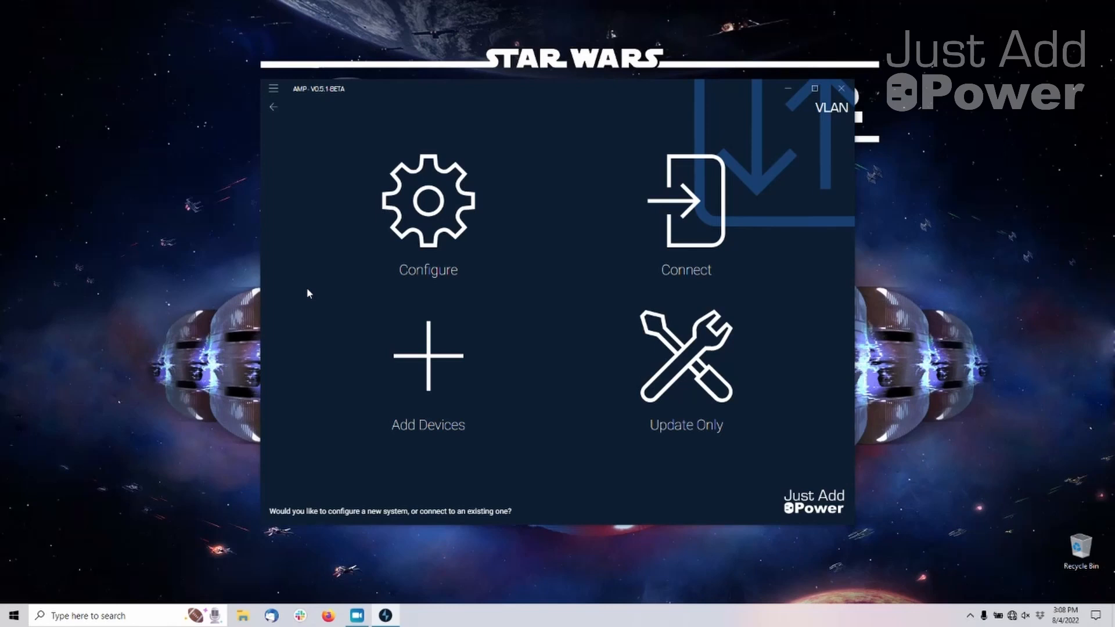
{"action": "left_click", "coordinate": [475, 227]}
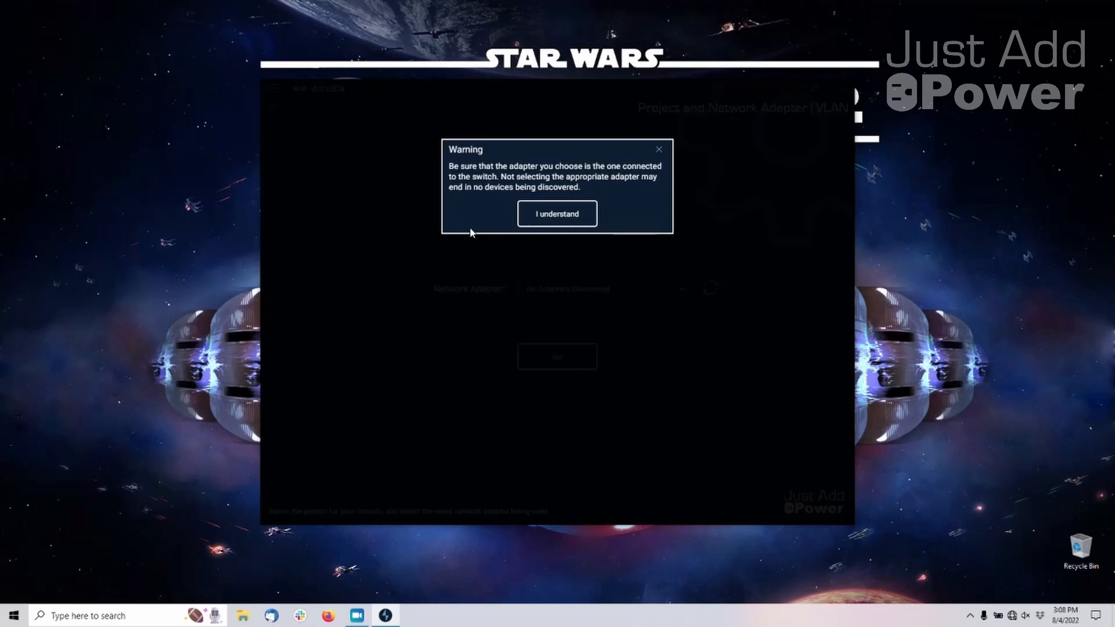
{"action": "left_click", "coordinate": [575, 216]}
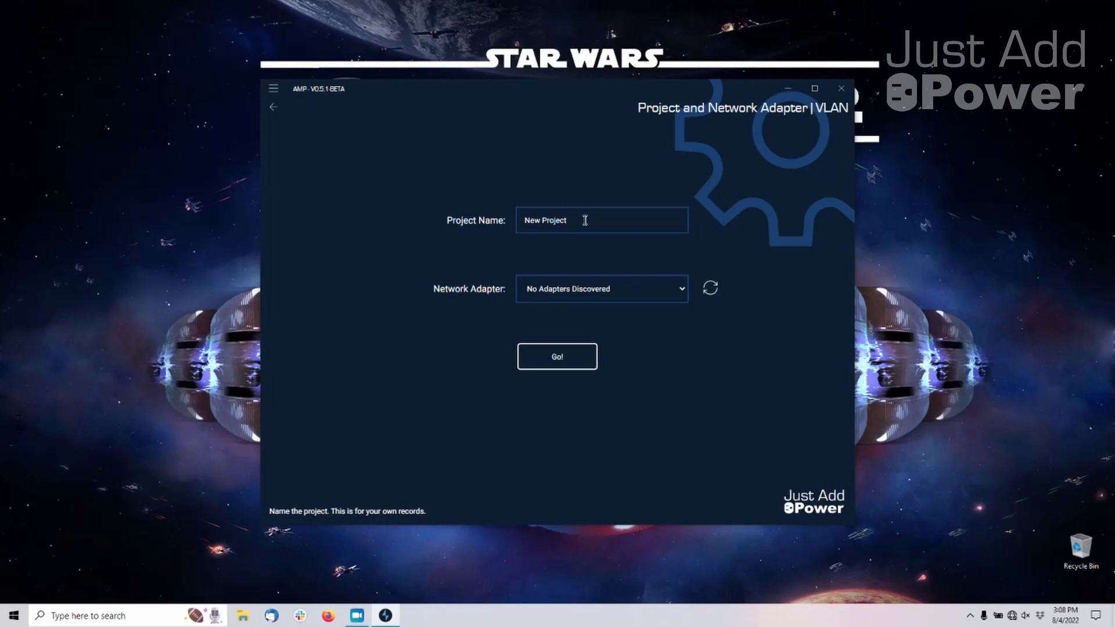
{"action": "left_click", "coordinate": [585, 220]}
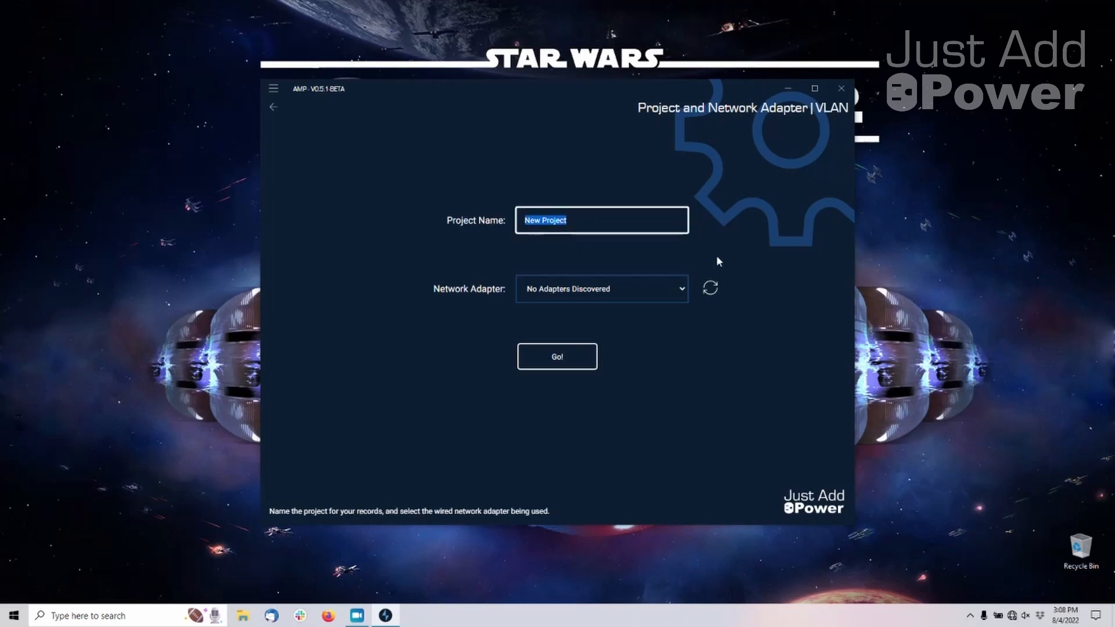
{"action": "type", "text": "Technical Training"}
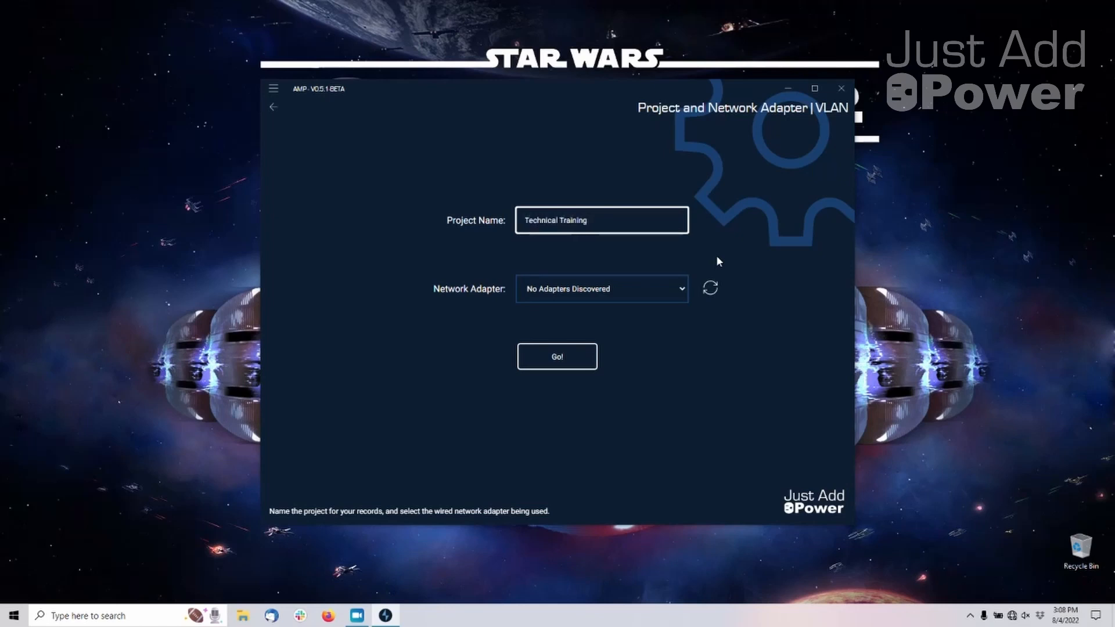
{"action": "type", "text": " VLAN"}
Refresh the network adapter list, choose the Ethernet adapter, and proceed to adding switches, acknowledging the switch network notice
{"action": "left_click", "coordinate": [661, 296]}
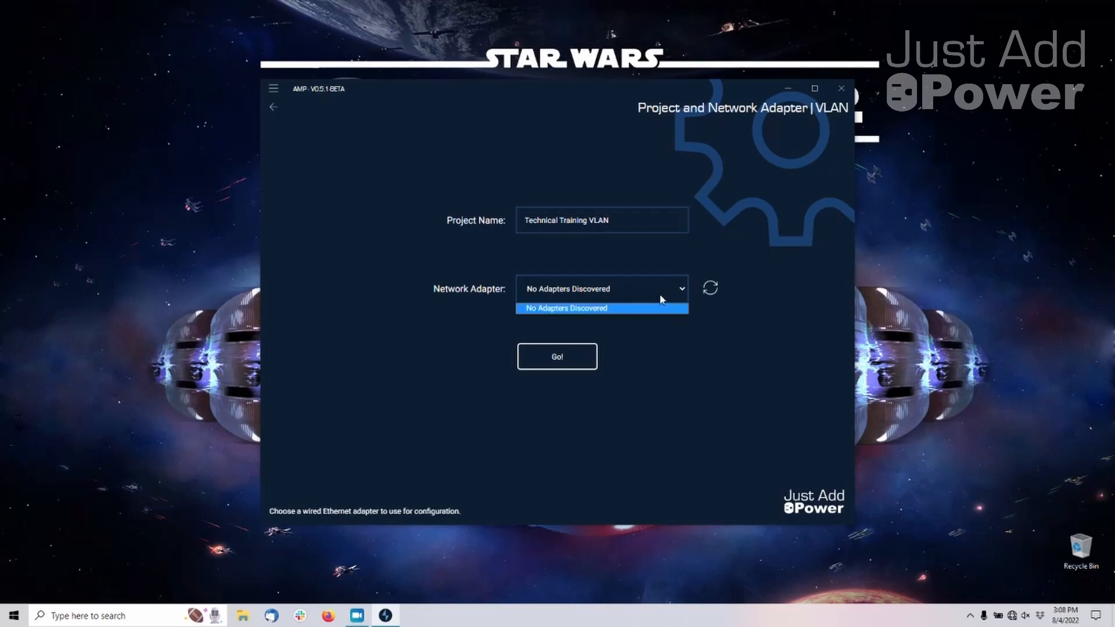
{"action": "left_click", "coordinate": [661, 297]}
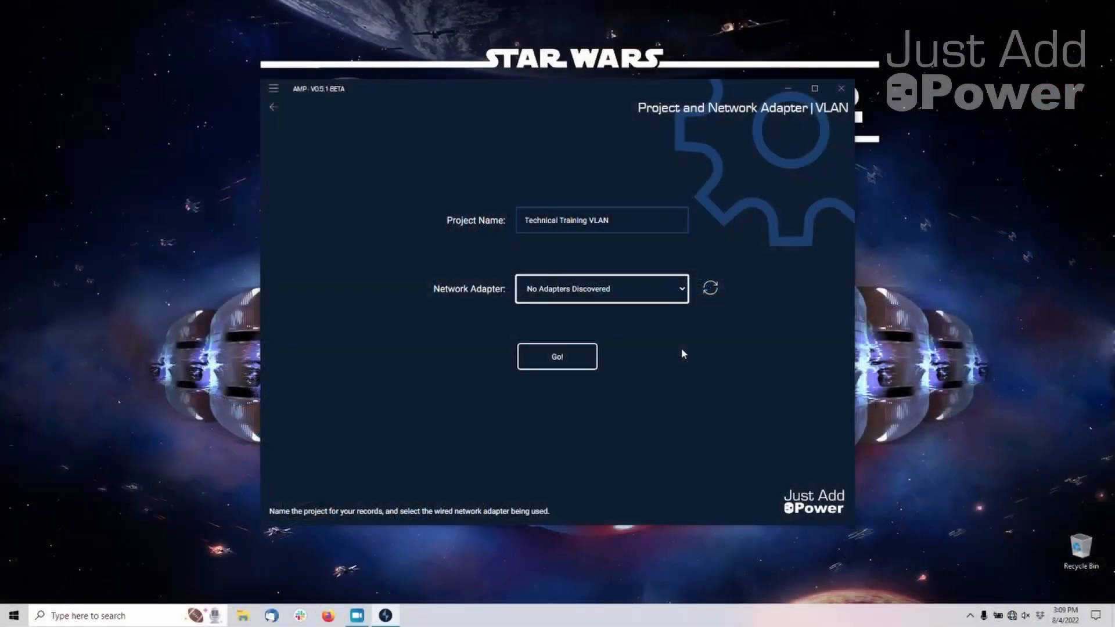
{"action": "left_click", "coordinate": [710, 289]}
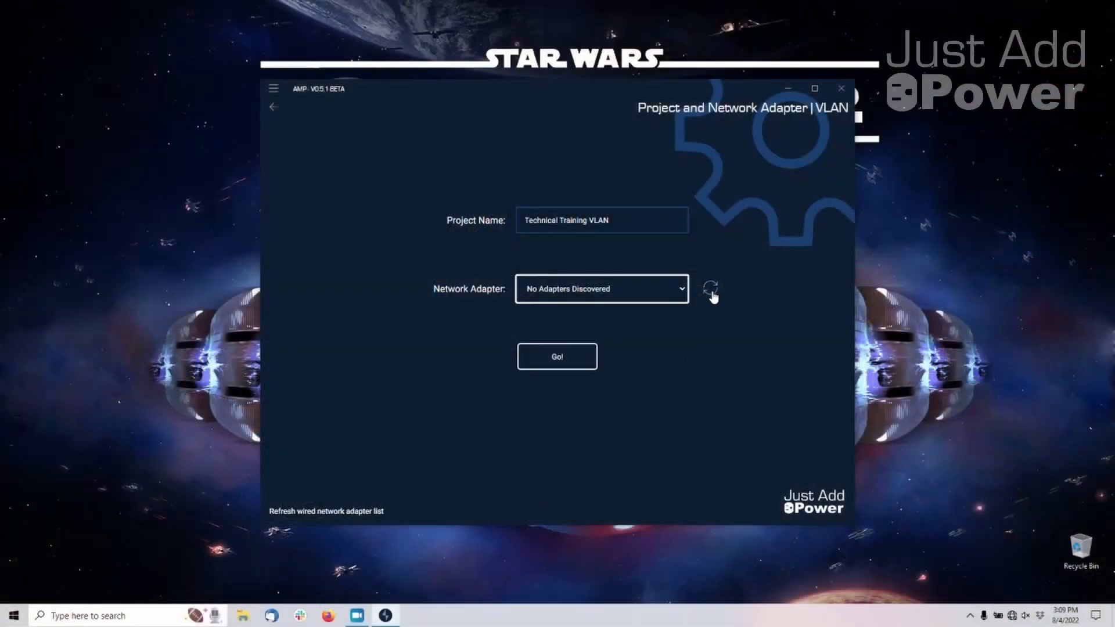
{"action": "left_click", "coordinate": [669, 290]}
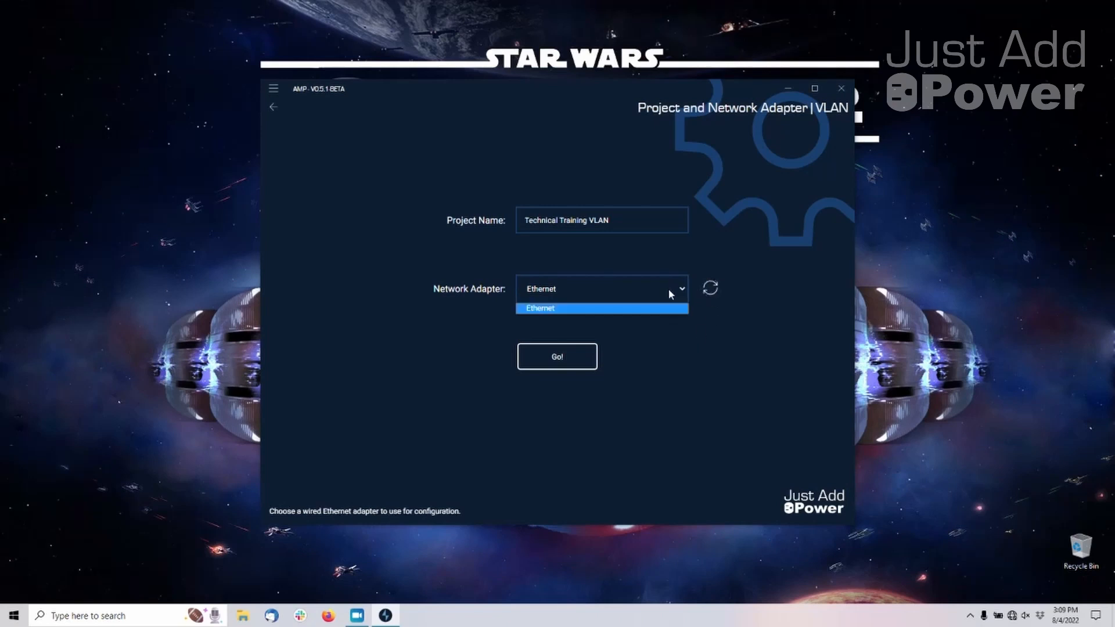
{"action": "left_click", "coordinate": [667, 307]}
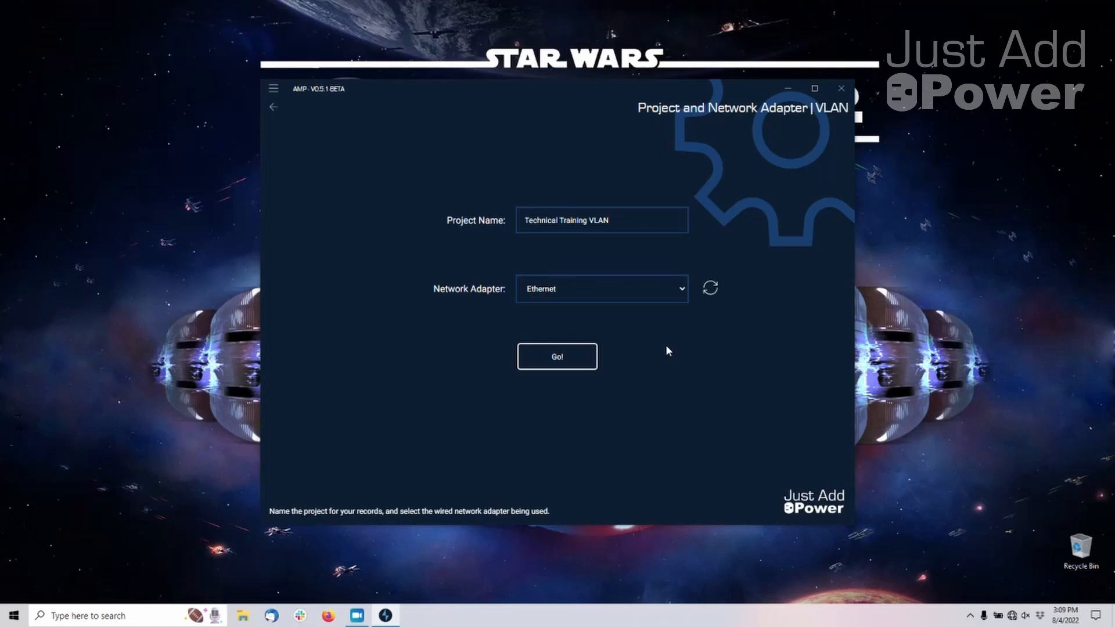
{"action": "left_click", "coordinate": [591, 364]}
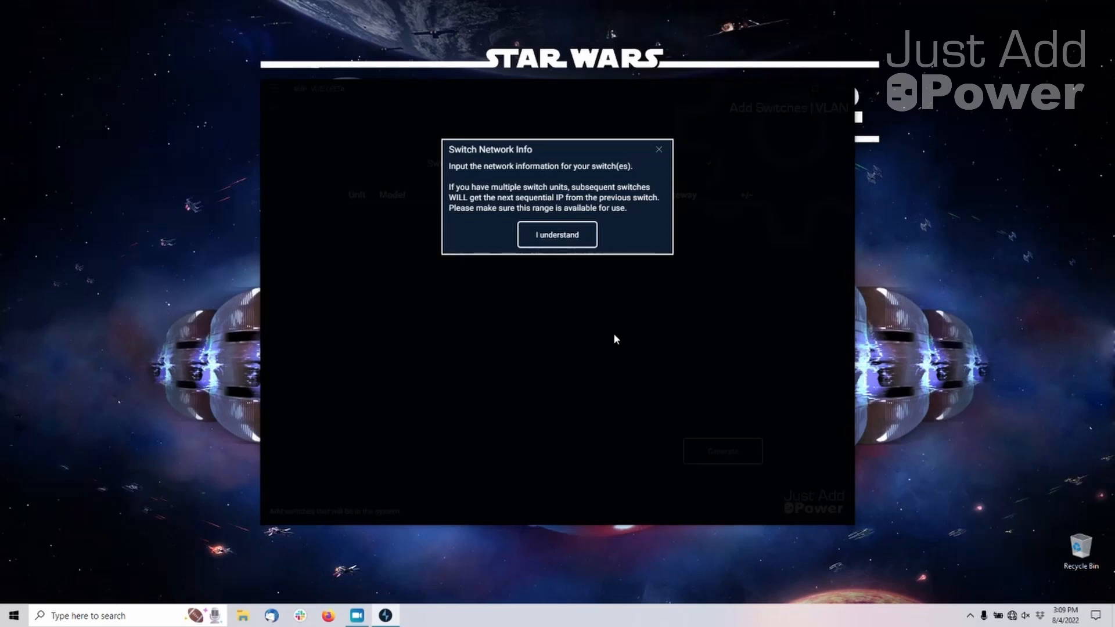
{"action": "left_click", "coordinate": [592, 237]}
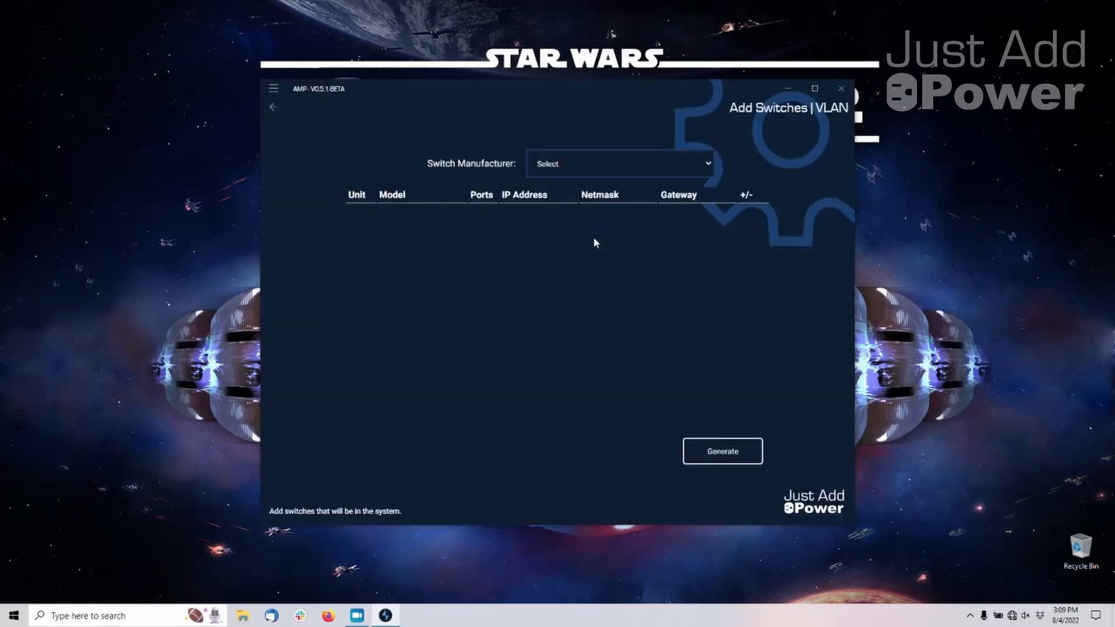
Set the switch manufacturer to Luxul and the model of unit 1 to SW-610-24
{"action": "left_click", "coordinate": [600, 165]}
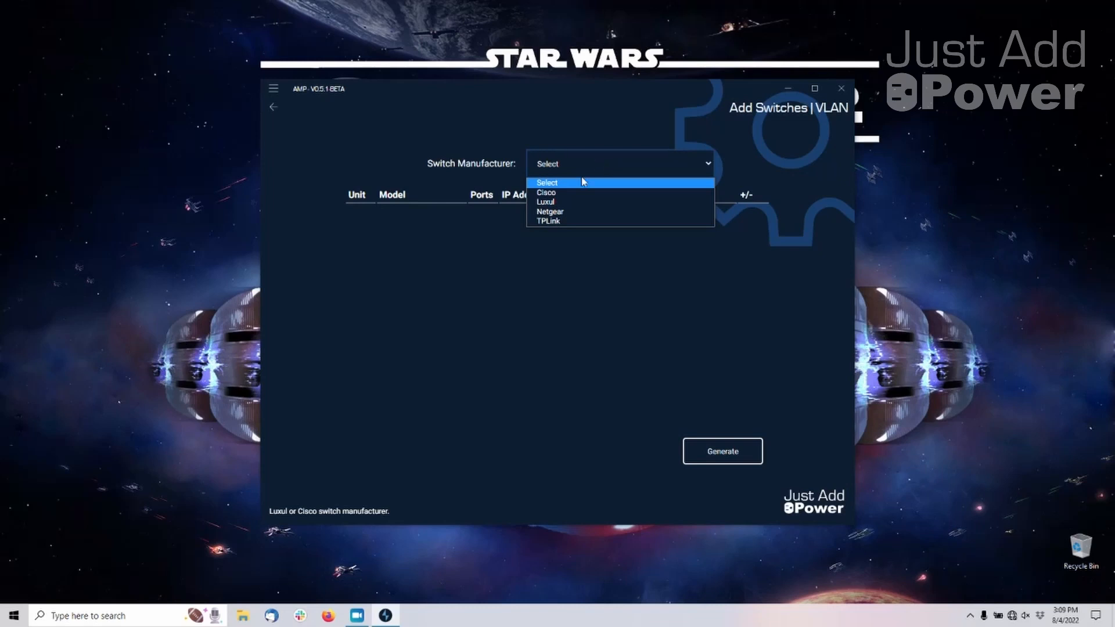
{"action": "left_click", "coordinate": [559, 202]}
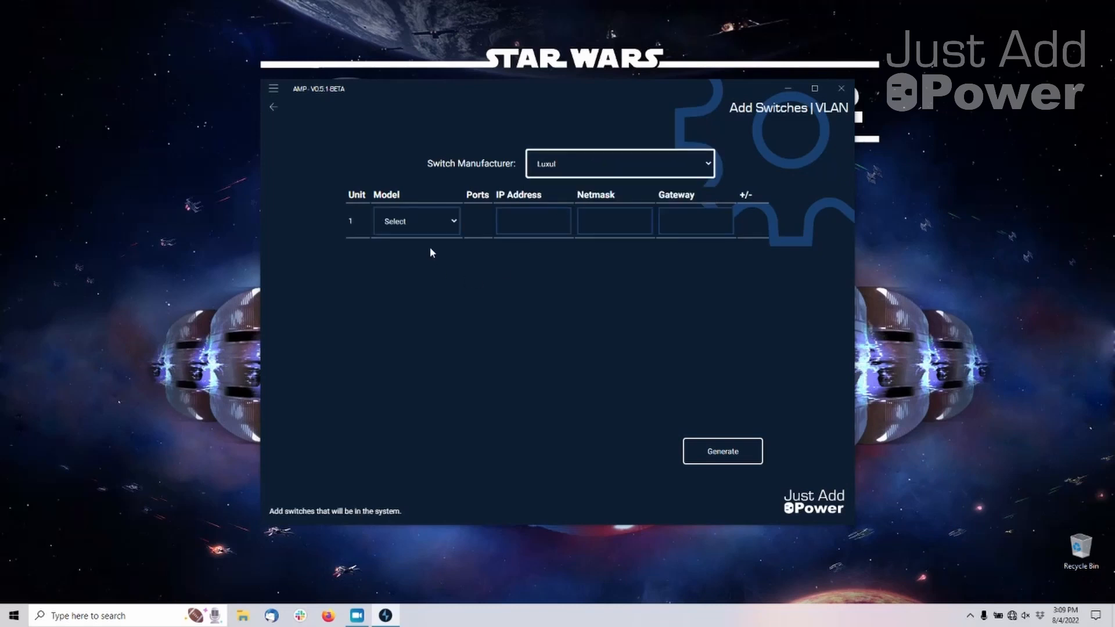
{"action": "left_click", "coordinate": [451, 223]}
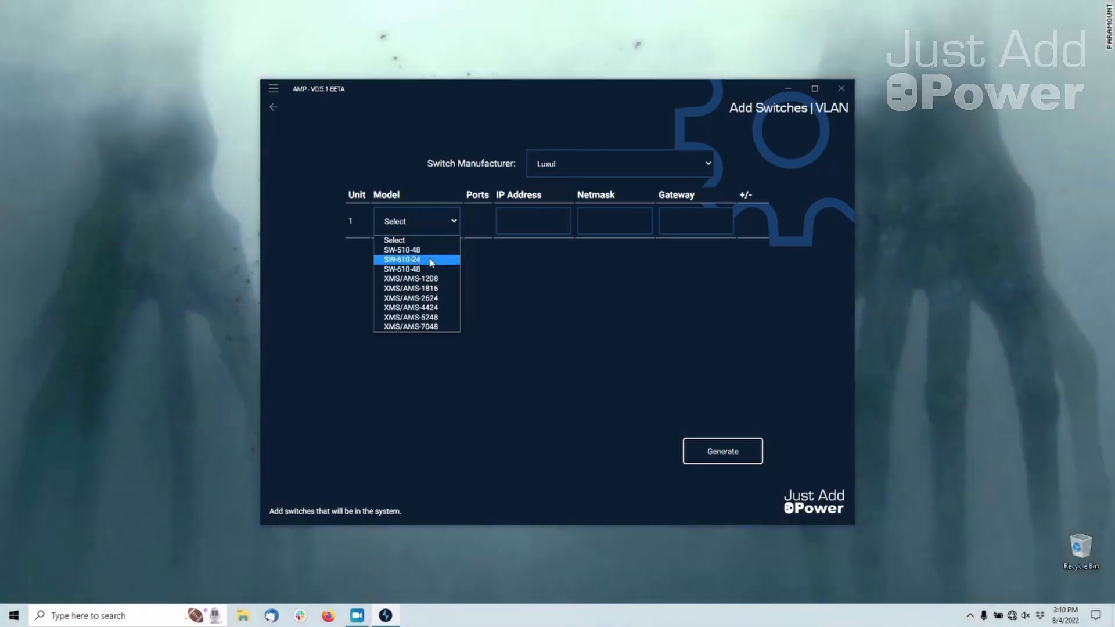
{"action": "left_click", "coordinate": [431, 260]}
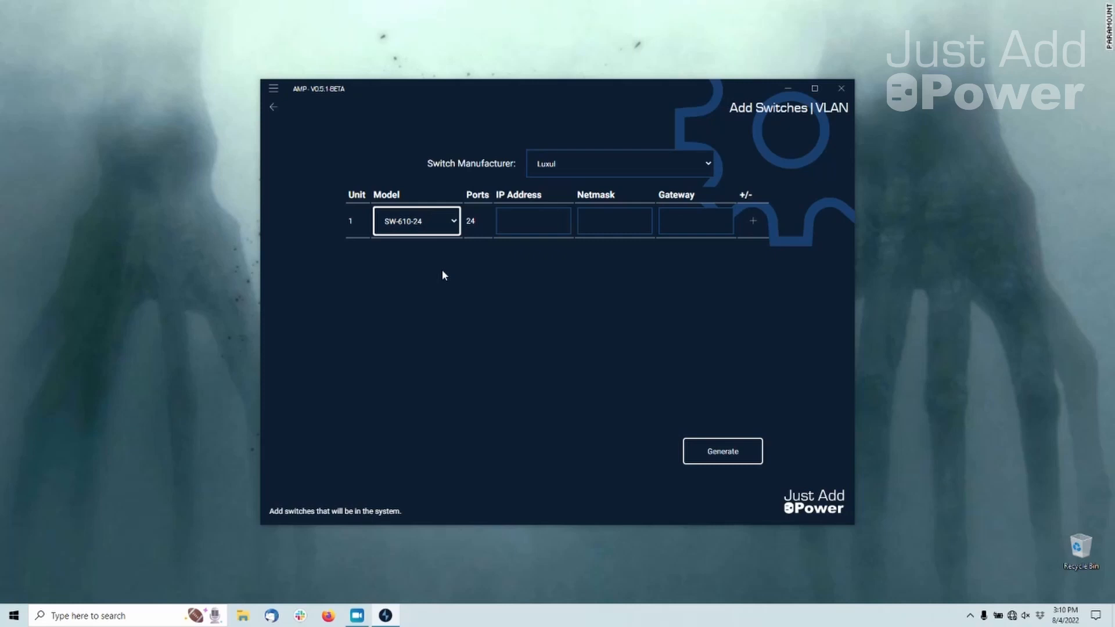
Give switch unit 1 the IP address 192.168.0.10, netmask 255.255.255.0 and gateway 192.168.0.1
{"action": "key", "text": "Tab"}
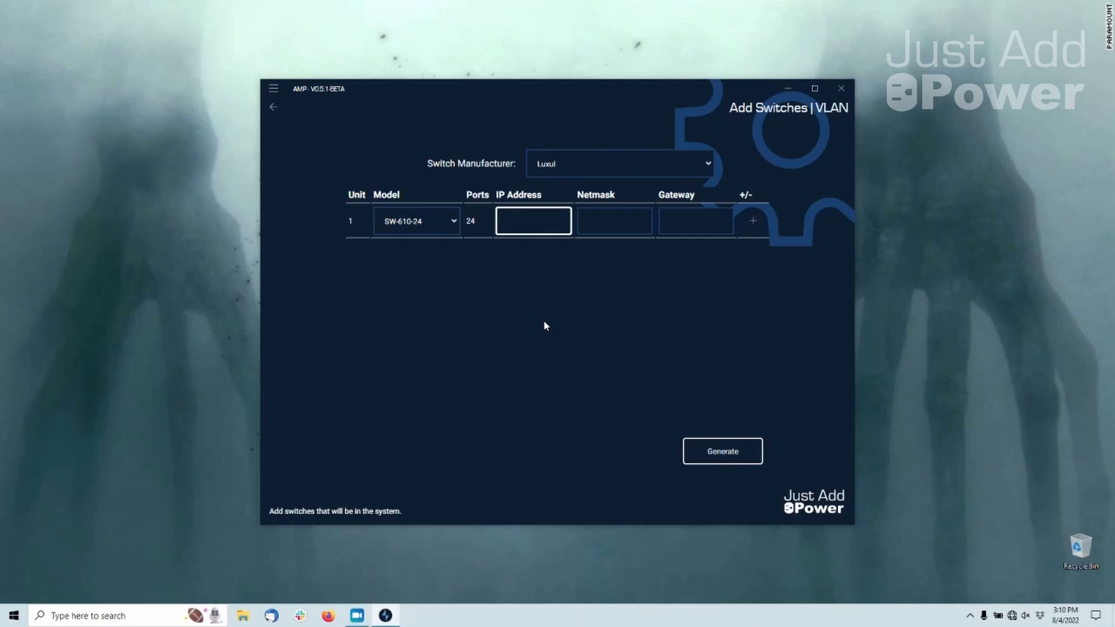
{"action": "type", "text": "192.168.0.10"}
{"action": "key", "text": "Tab"}
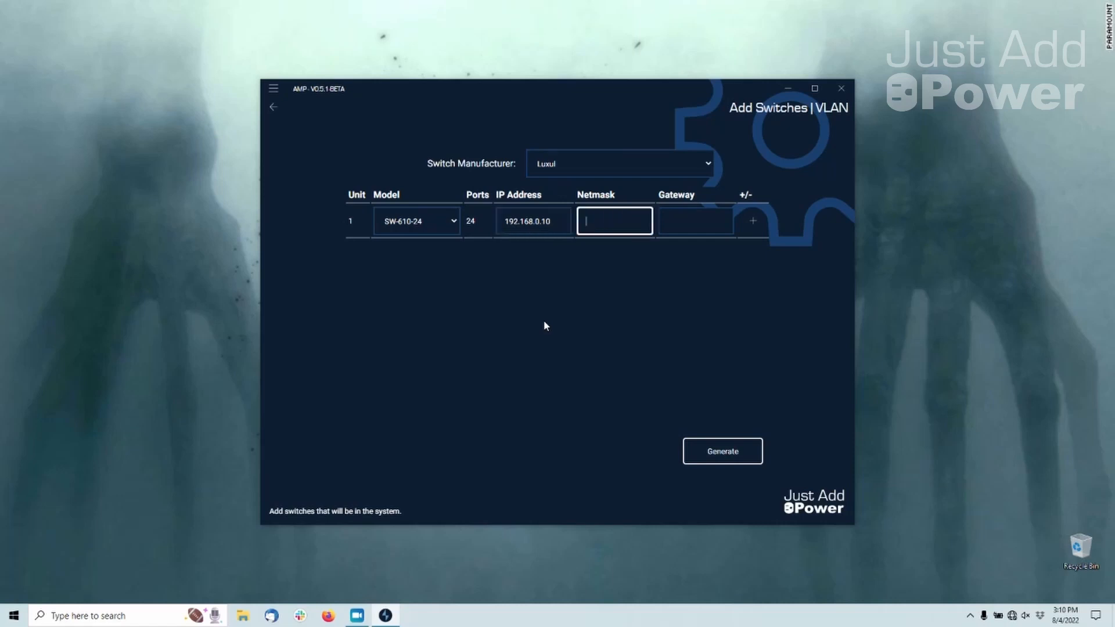
{"action": "type", "text": "255.255.255.0"}
{"action": "key", "text": "Tab"}
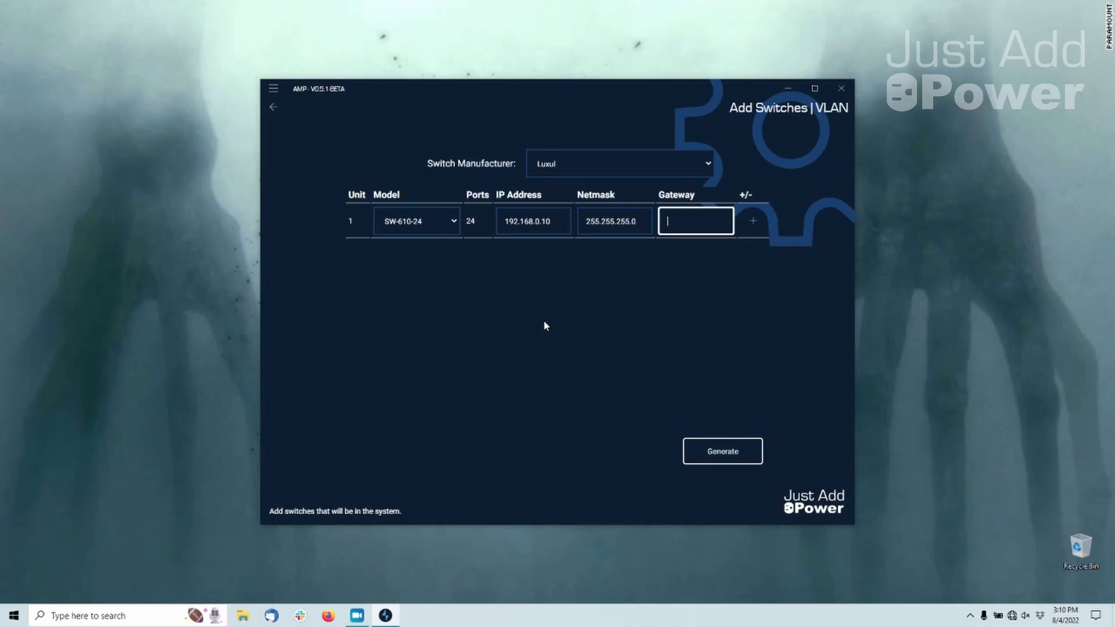
{"action": "type", "text": "192.168.0.1"}
Add a second switch unit to the table and remove it again
{"action": "left_click", "coordinate": [754, 221]}
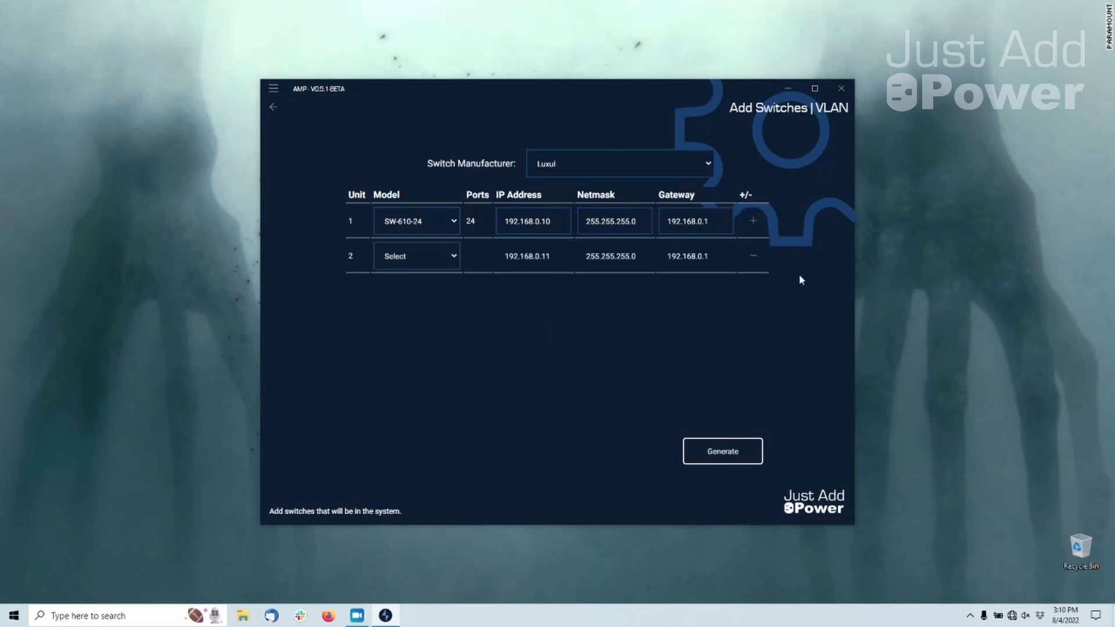
{"action": "left_click", "coordinate": [754, 256]}
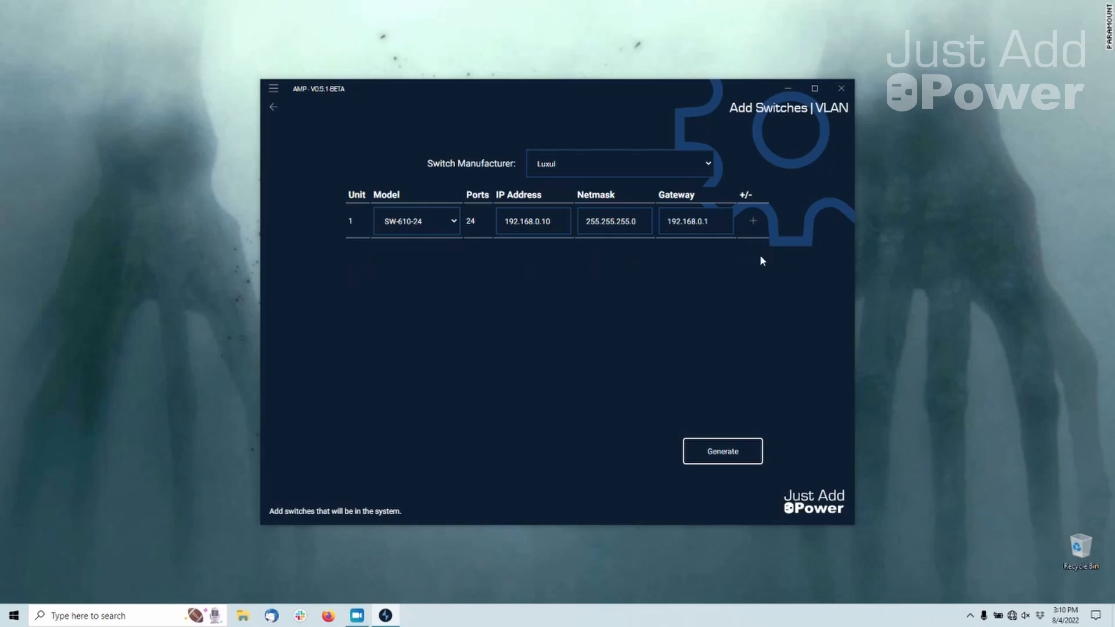
Generate the discovery configuration for the switch and save it to the Desktop as dc_1_sw-610-24_192-168-0-10
{"action": "left_click", "coordinate": [754, 452]}
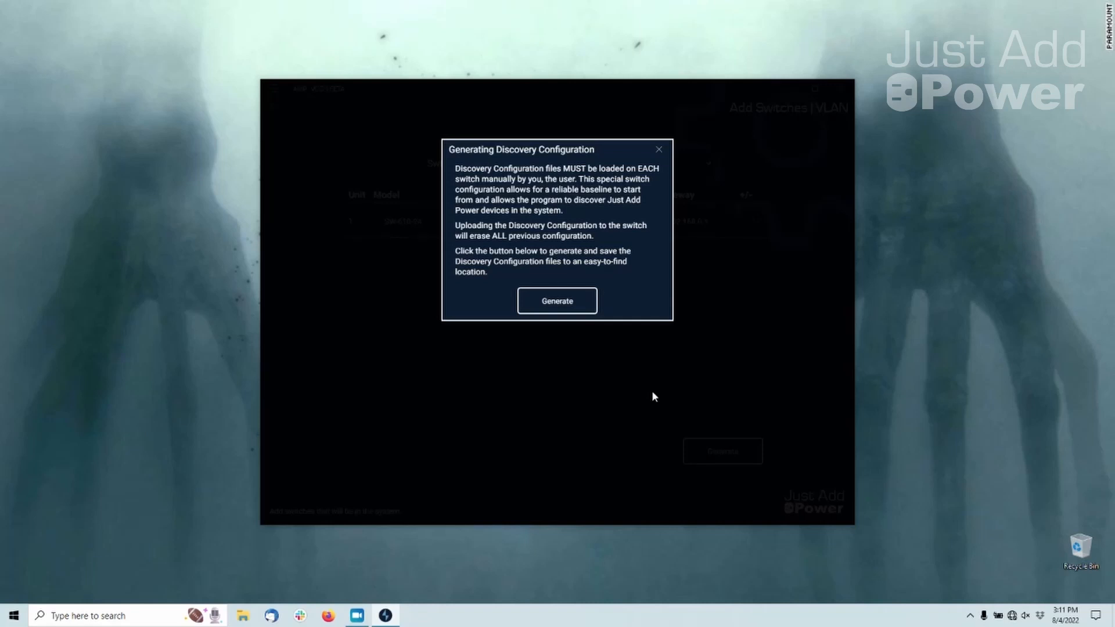
{"action": "left_click", "coordinate": [588, 308]}
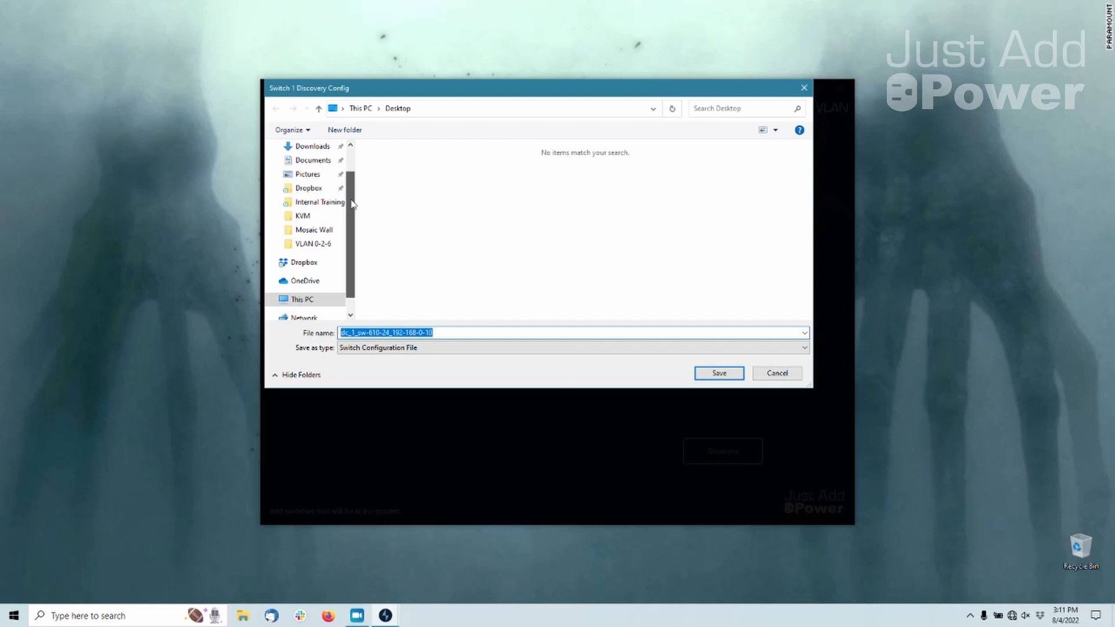
{"action": "scroll", "coordinate": [301, 177], "scroll_direction": "up", "scroll_amount": 1}
{"action": "left_click", "coordinate": [300, 173]}
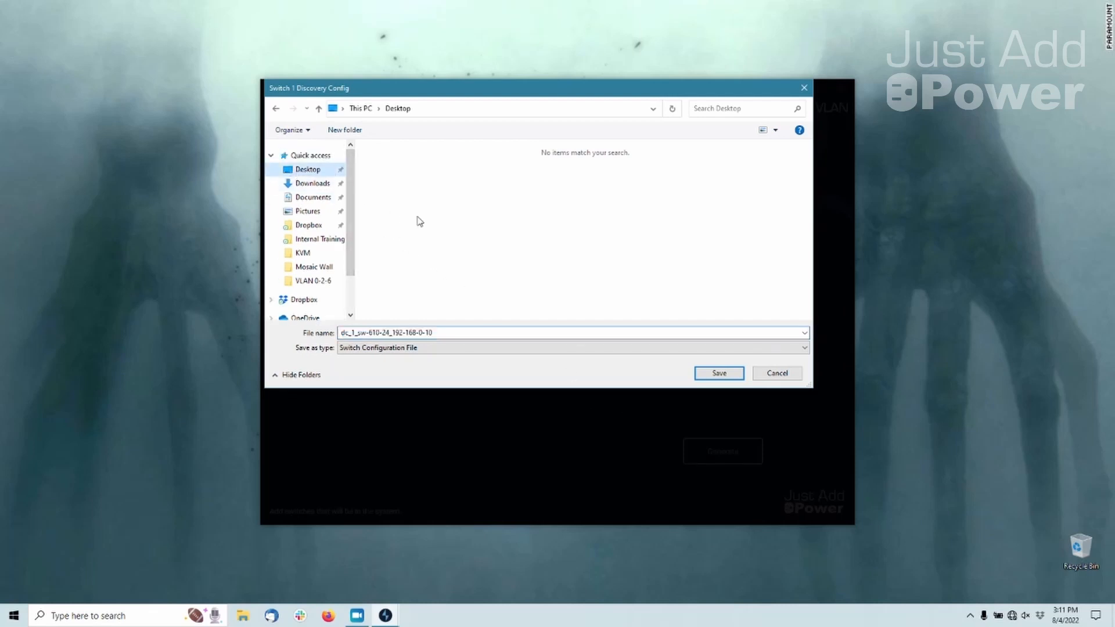
{"action": "left_click", "coordinate": [721, 374]}
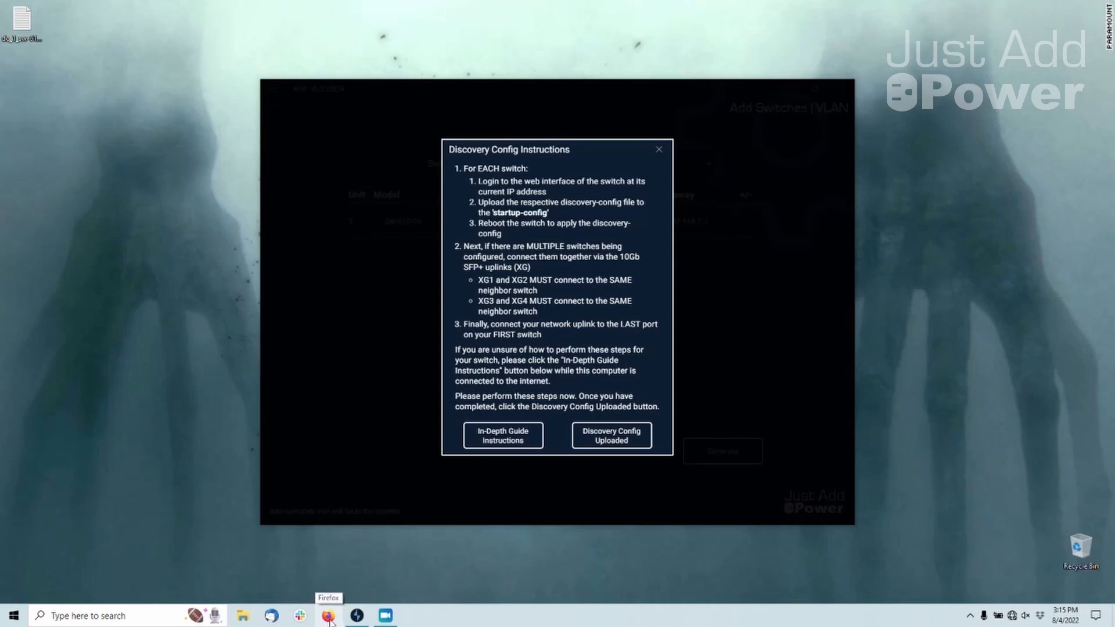
Switch to Firefox, open the router at 192.168.0.1, sign in as admin with the account password, and dismiss the save-login prompt
{"action": "left_click", "coordinate": [329, 617]}
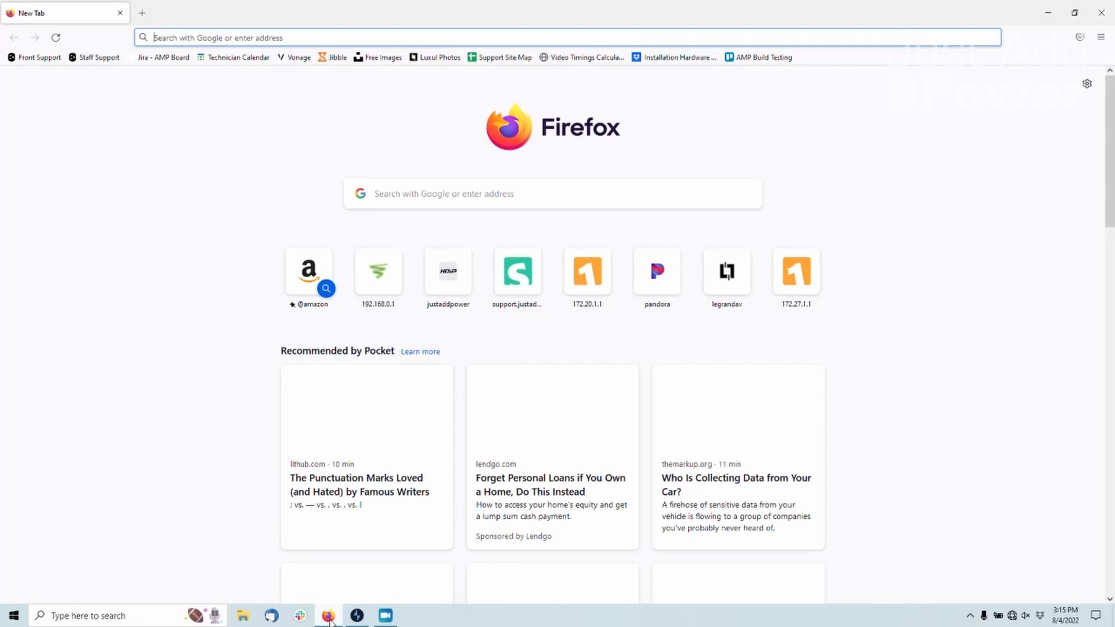
{"action": "type", "text": "192.168.0.1"}
{"action": "key", "text": "Return"}
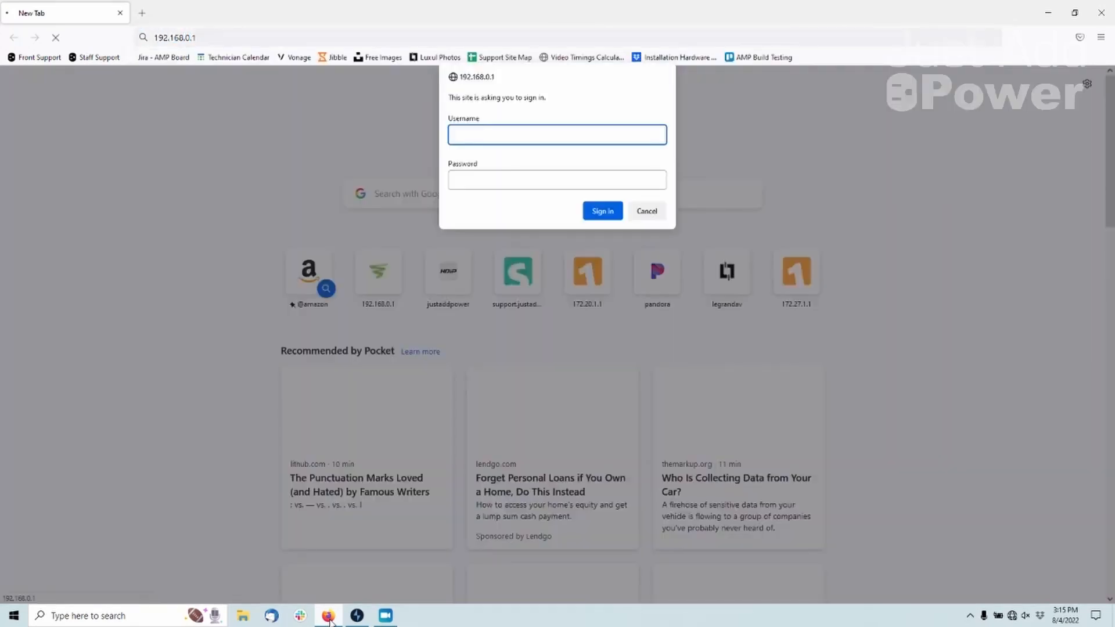
{"action": "type", "text": "admin"}
{"action": "key", "text": "Tab"}
{"action": "type", "text": "•••••••"}
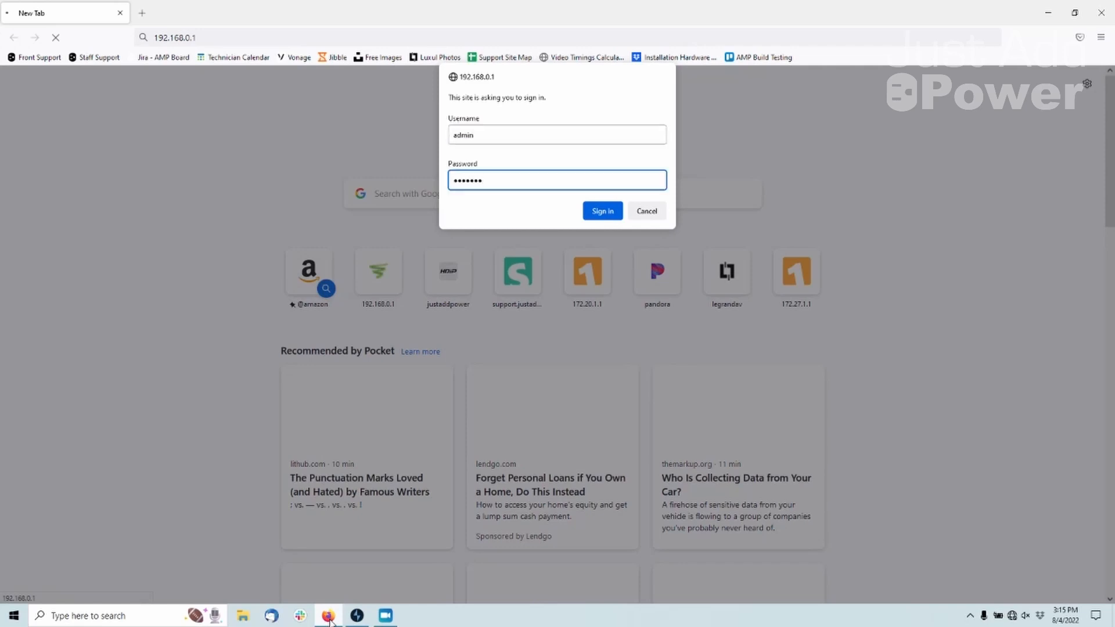
{"action": "type", "text": "••"}
{"action": "key", "text": "Return"}
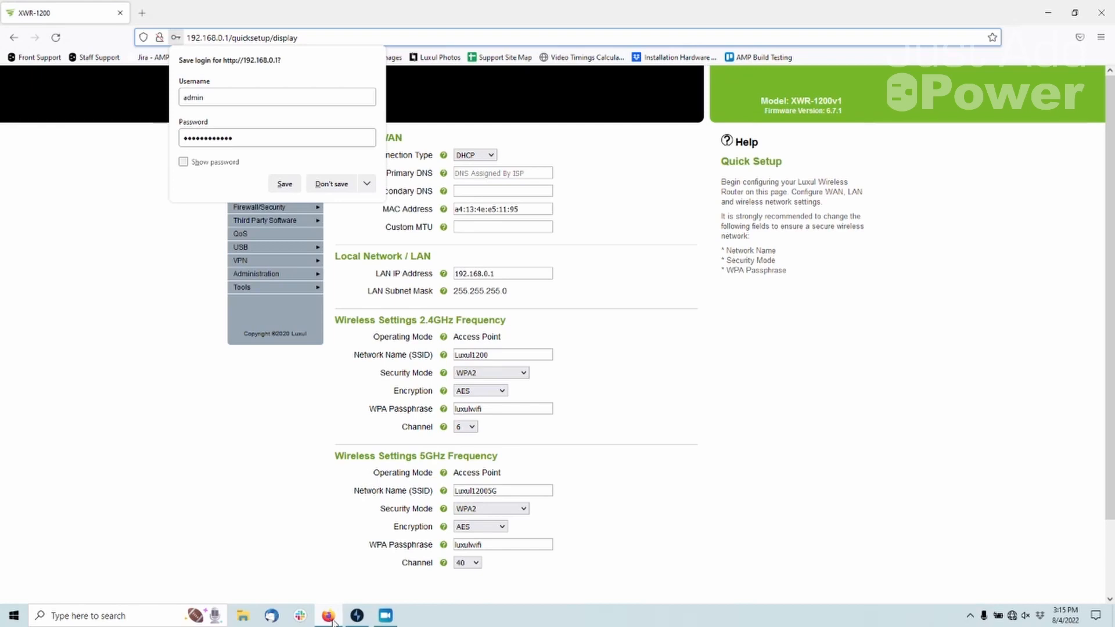
{"action": "left_click", "coordinate": [852, 389]}
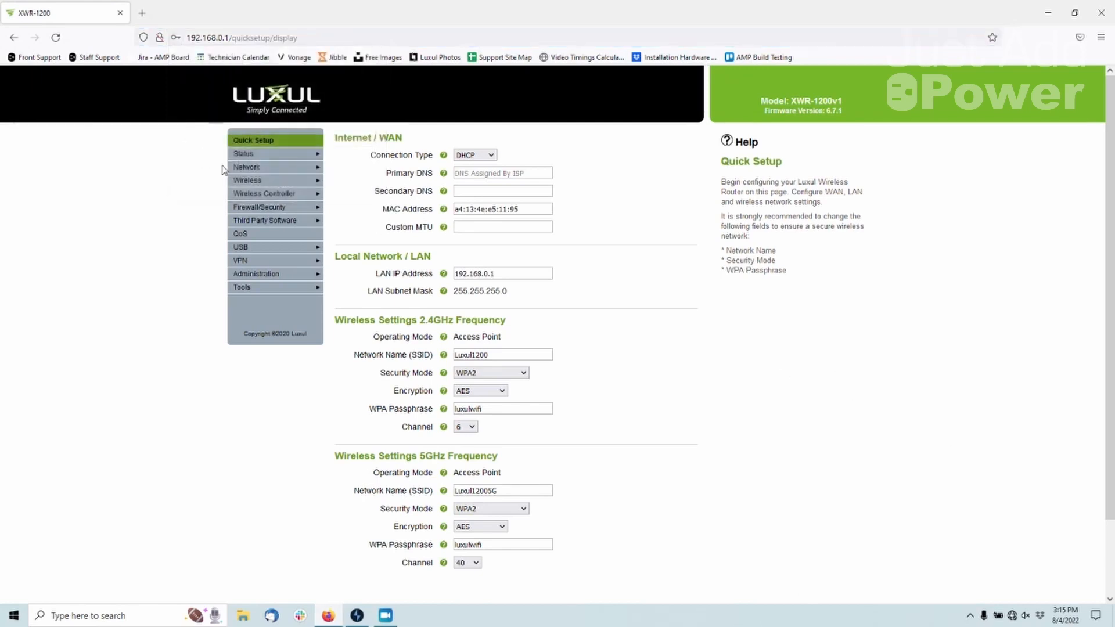
Open the router's connected clients list and select the IP address of the SW-610-24P switch
{"action": "left_click", "coordinate": [266, 155]}
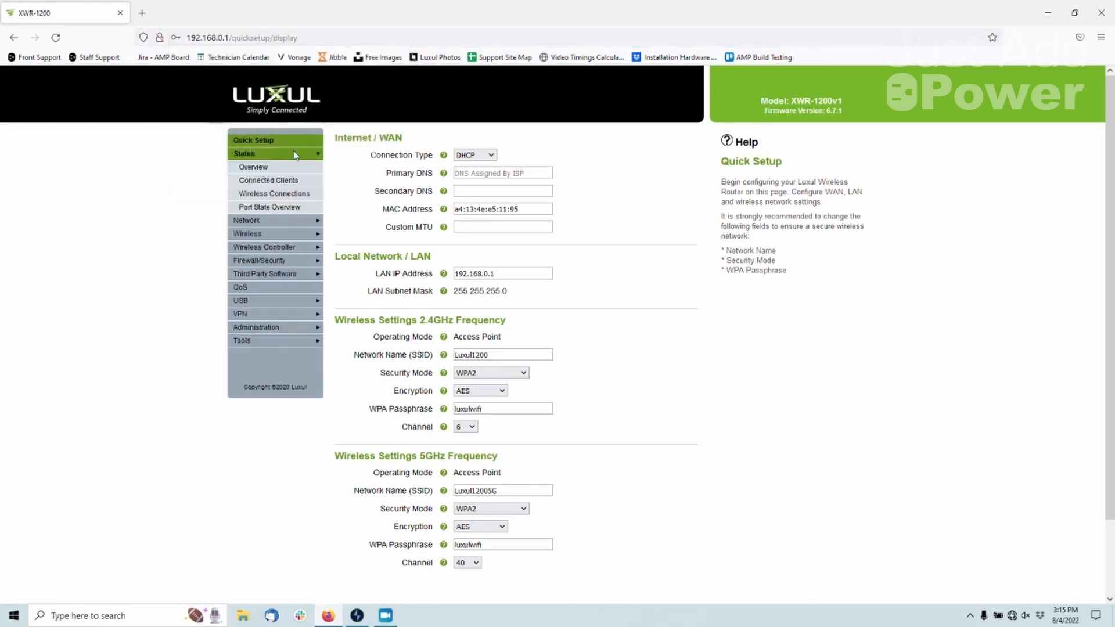
{"action": "left_click", "coordinate": [310, 183]}
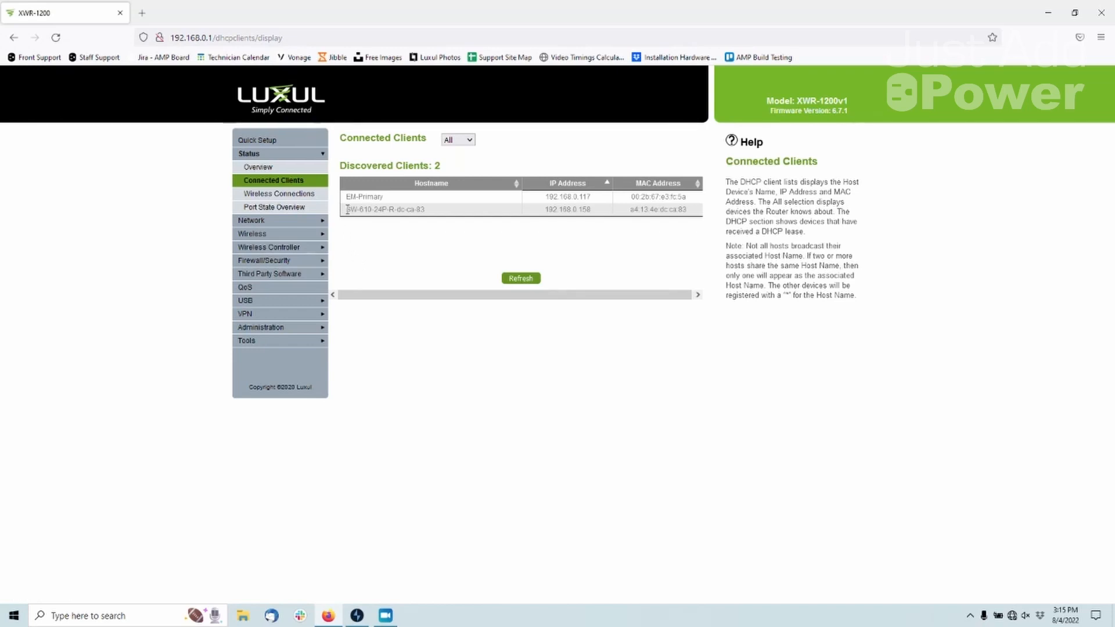
{"action": "left_click_drag", "start_coordinate": [345, 210], "coordinate": [694, 214]}
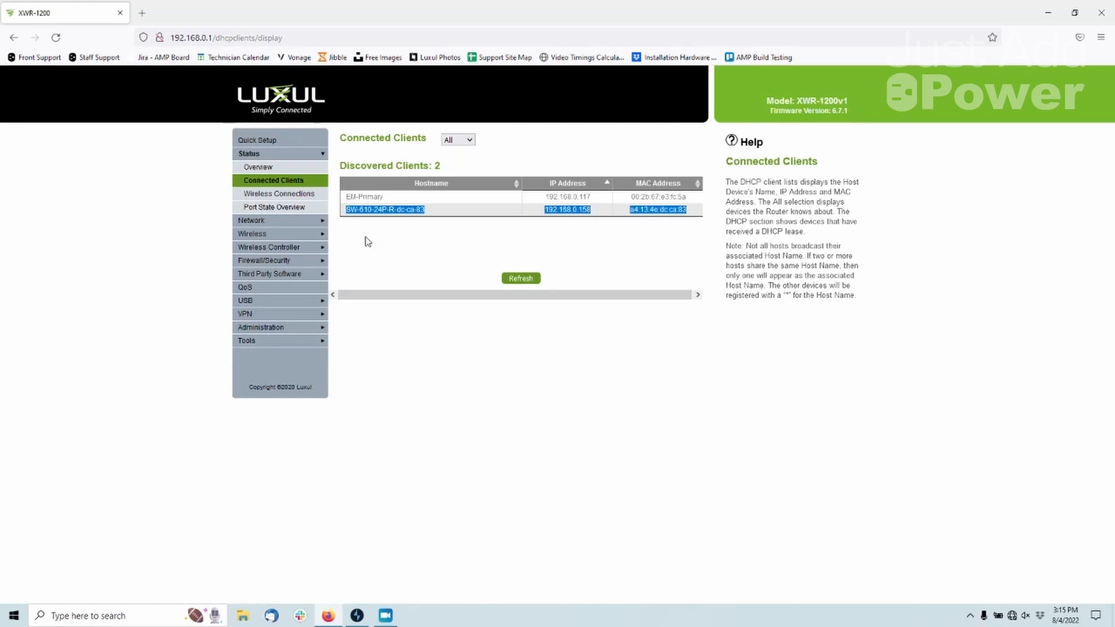
{"action": "left_click", "coordinate": [482, 235]}
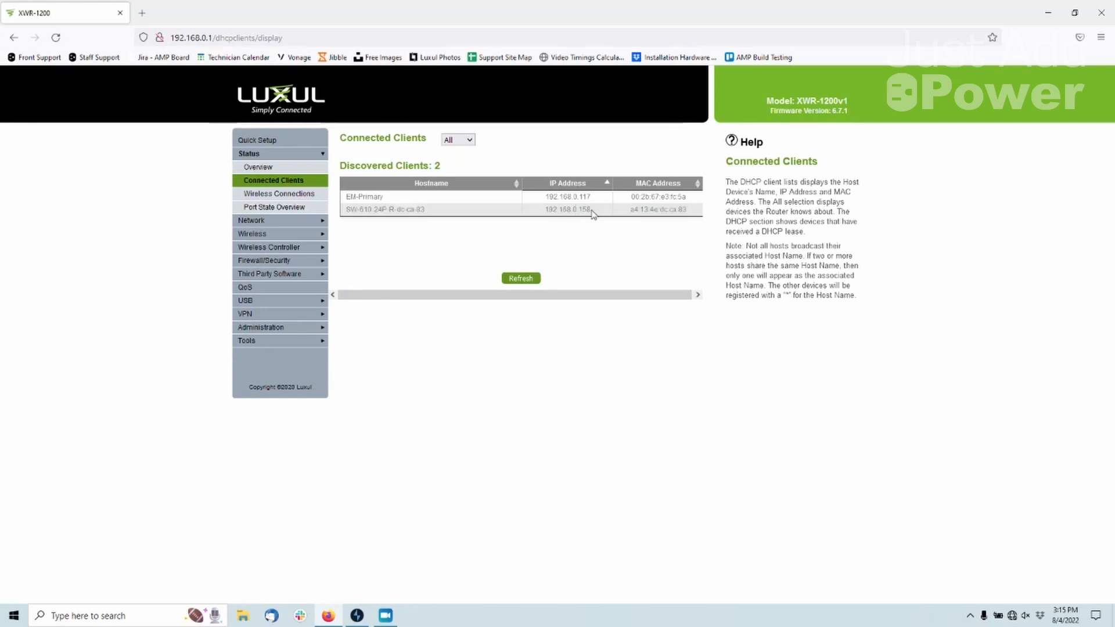
{"action": "left_click_drag", "start_coordinate": [592, 209], "coordinate": [548, 211]}
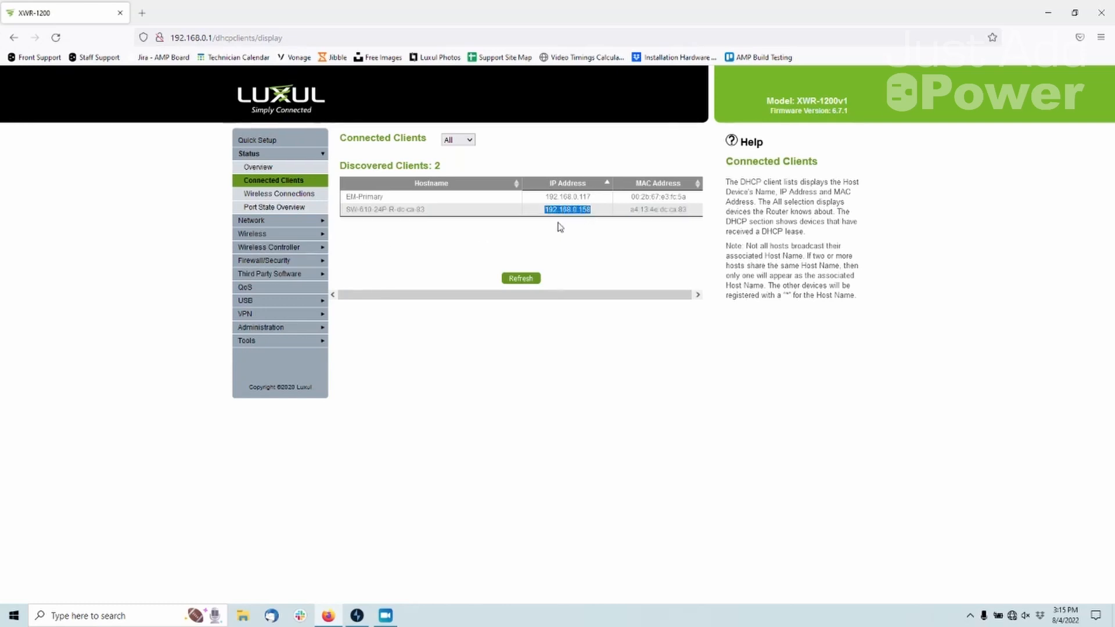
Copy the switch's IP address and open 192.168.0.158 in a new browser tab
{"action": "right_click", "coordinate": [583, 209]}
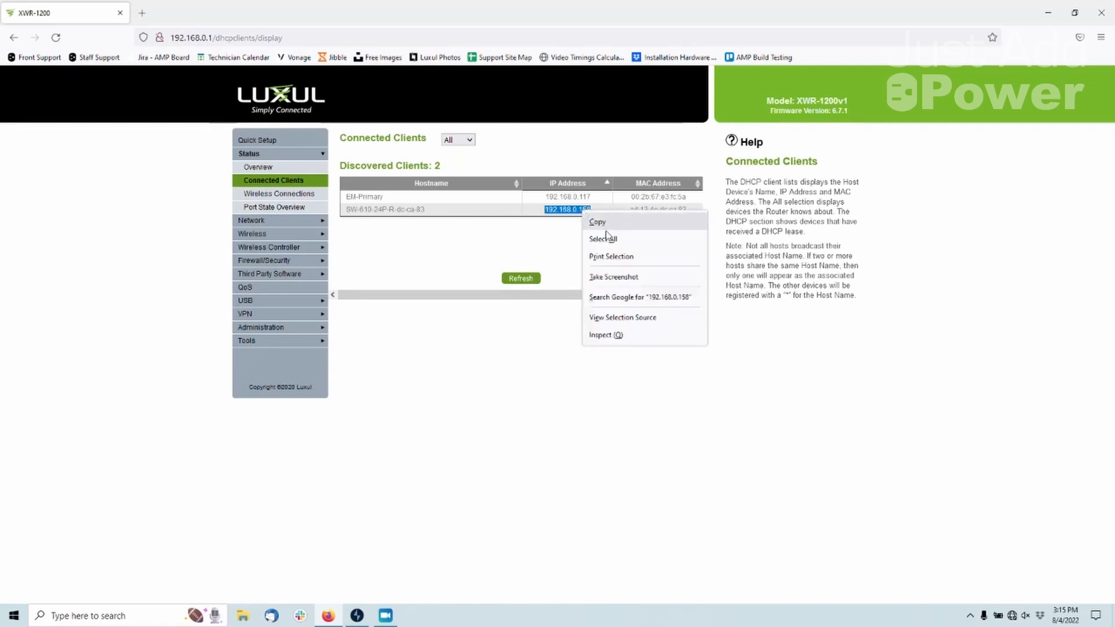
{"action": "left_click", "coordinate": [612, 227]}
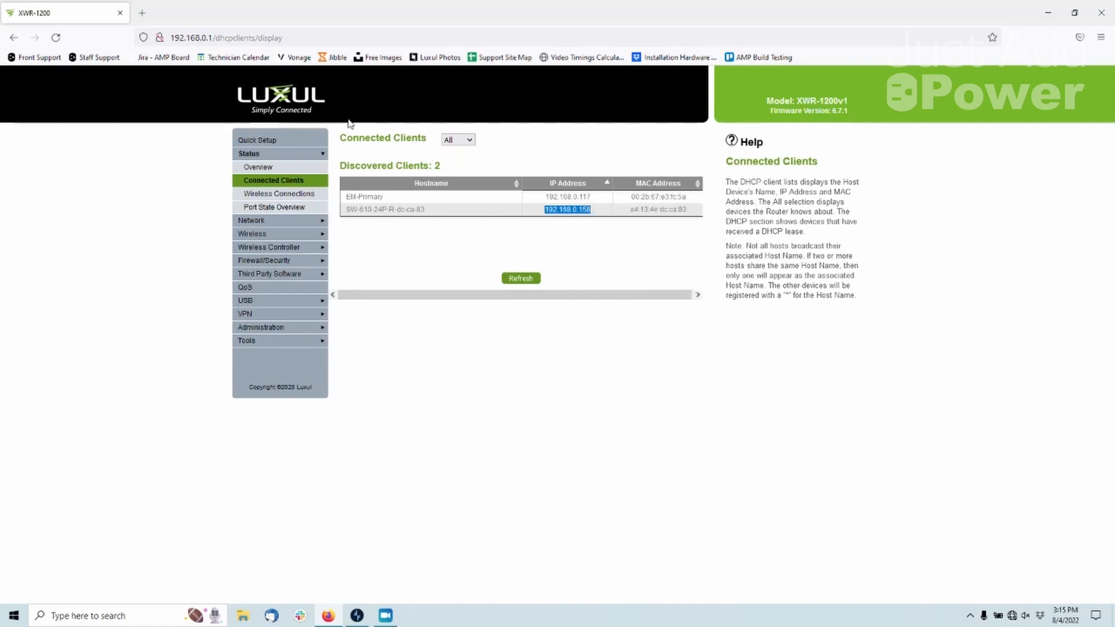
{"action": "left_click", "coordinate": [142, 13]}
{"action": "right_click", "coordinate": [180, 38]}
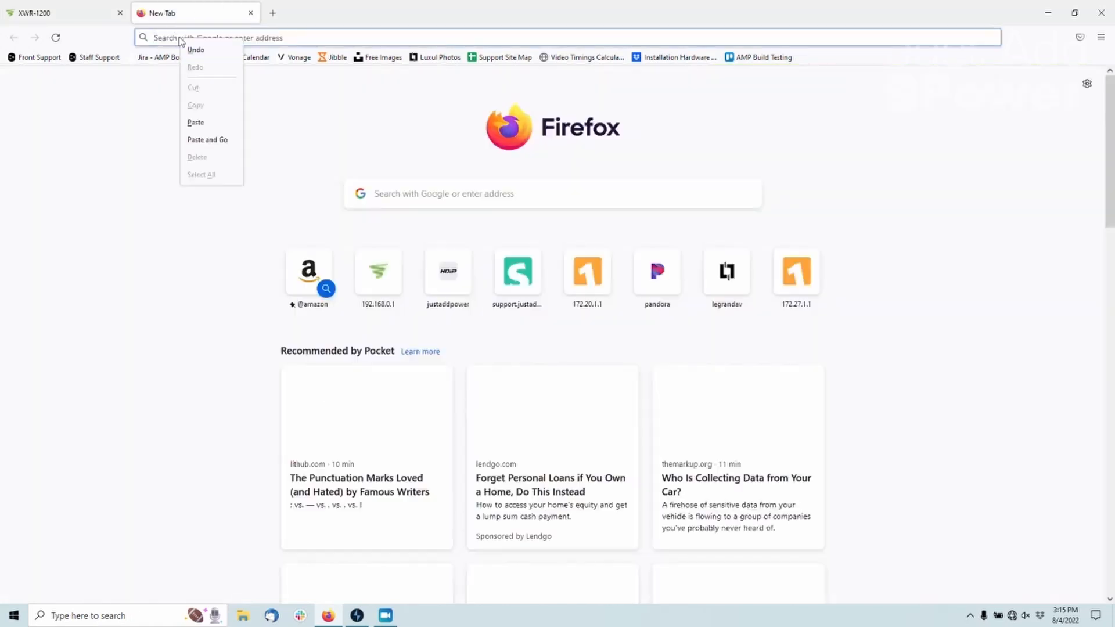
{"action": "left_click", "coordinate": [197, 122]}
{"action": "key", "text": "Return"}
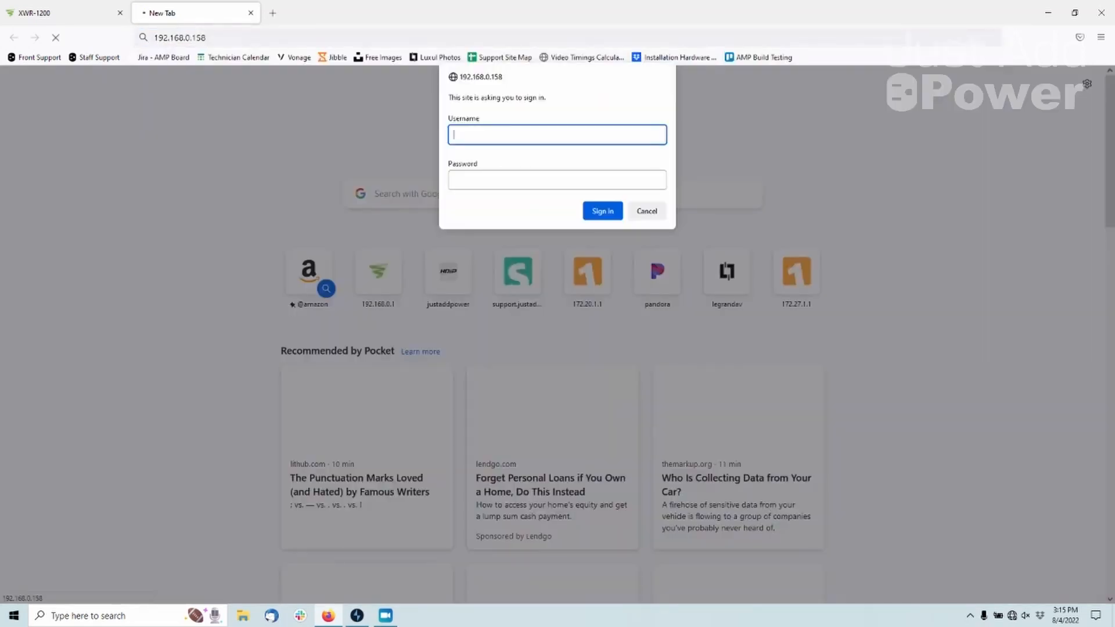
Sign in to the switch as admin with the default account password and decline saving the login
{"action": "type", "text": "admin"}
{"action": "key", "text": "Tab"}
{"action": "type", "text": "a"}
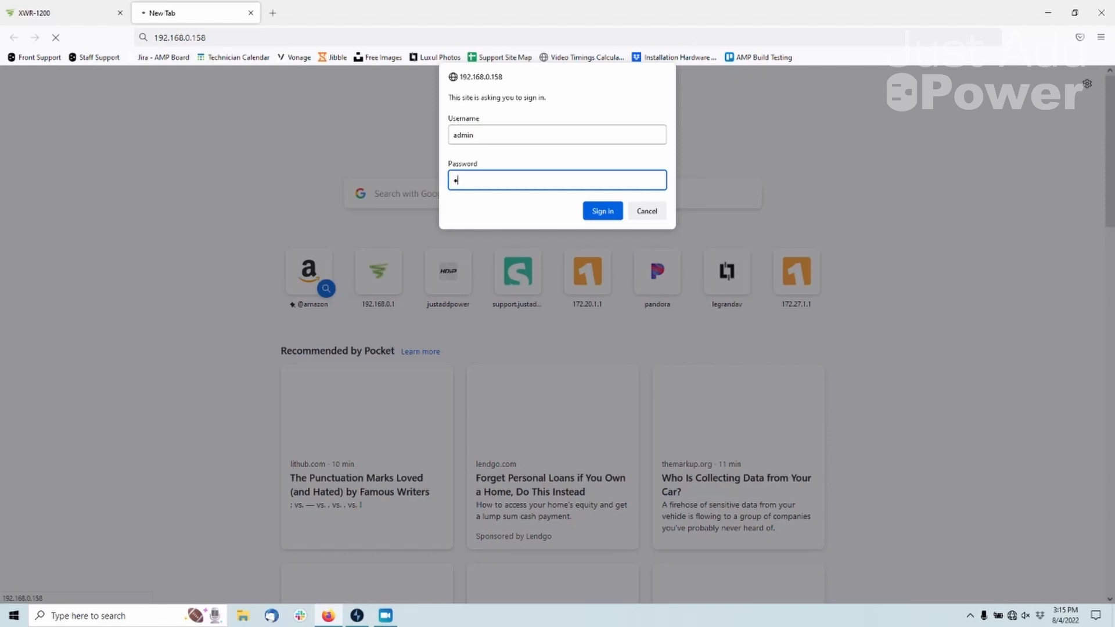
{"action": "type", "text": "dmin"}
{"action": "key", "text": "Return"}
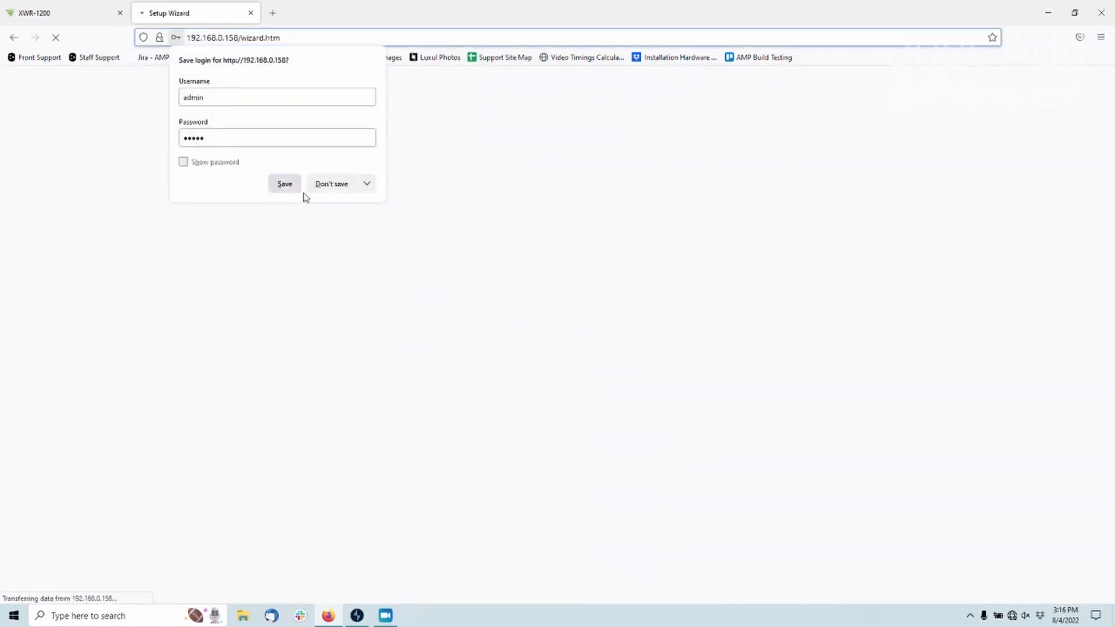
{"action": "left_click", "coordinate": [319, 189]}
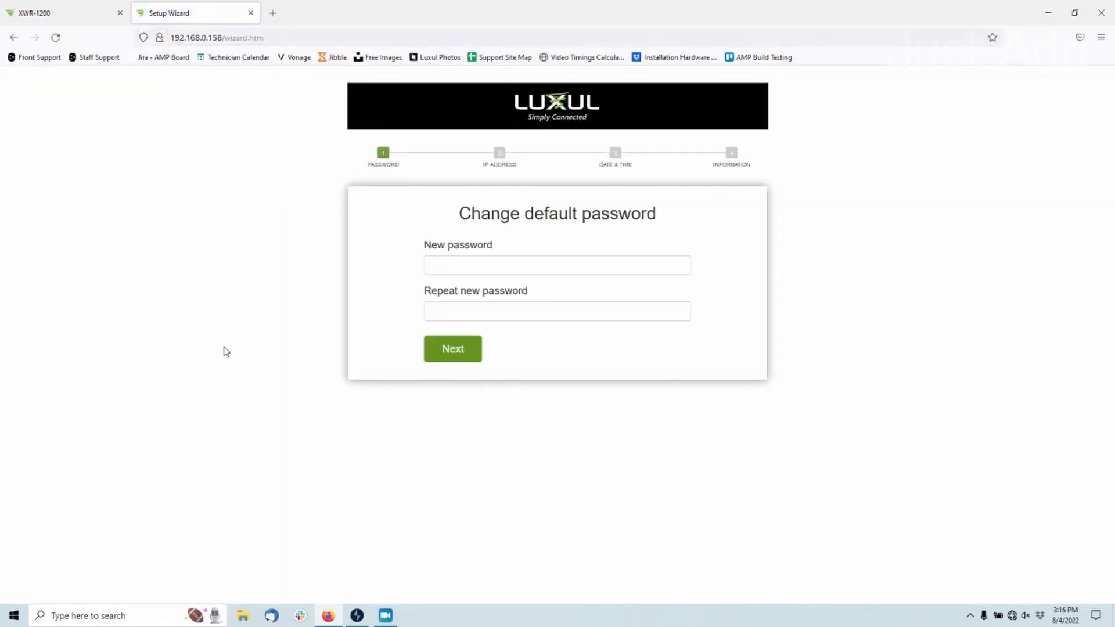
Enter and repeat a new password for the switch in the setup wizard and continue to the IP address page
{"action": "left_click", "coordinate": [532, 266]}
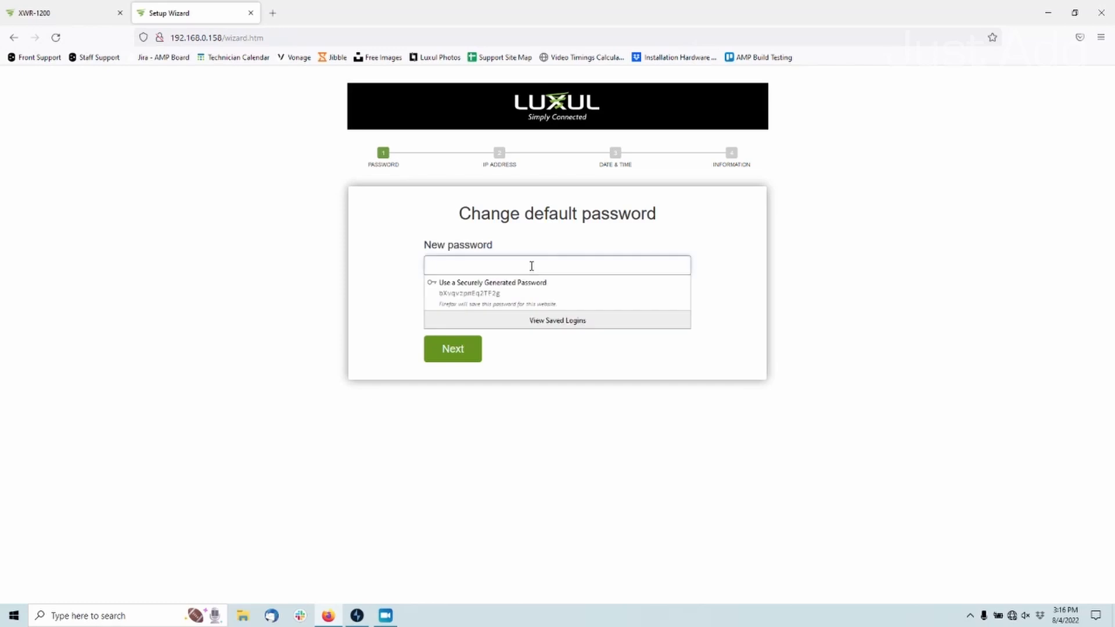
{"action": "type", "text": "pass••••••••"}
{"action": "key", "text": "Tab"}
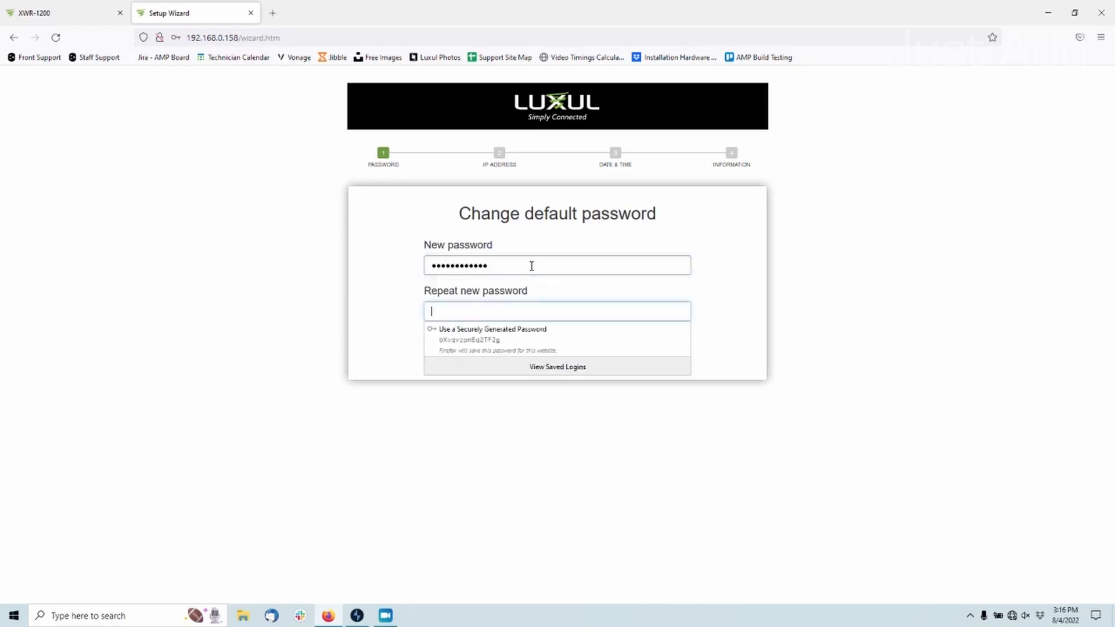
{"action": "type", "text": "••••••••••••"}
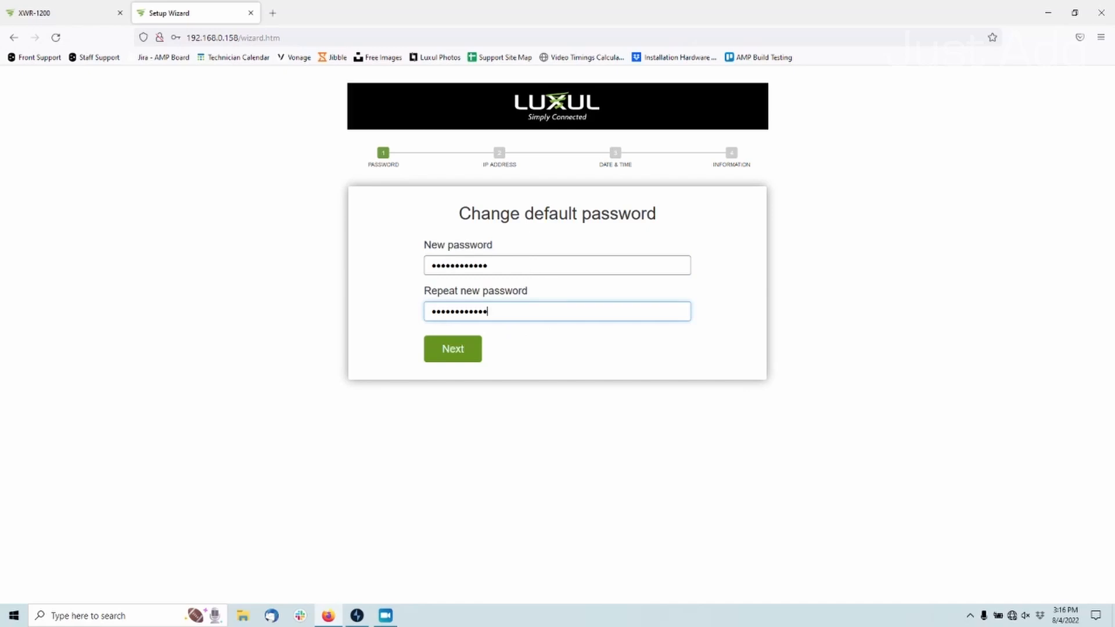
{"action": "left_click", "coordinate": [464, 350]}
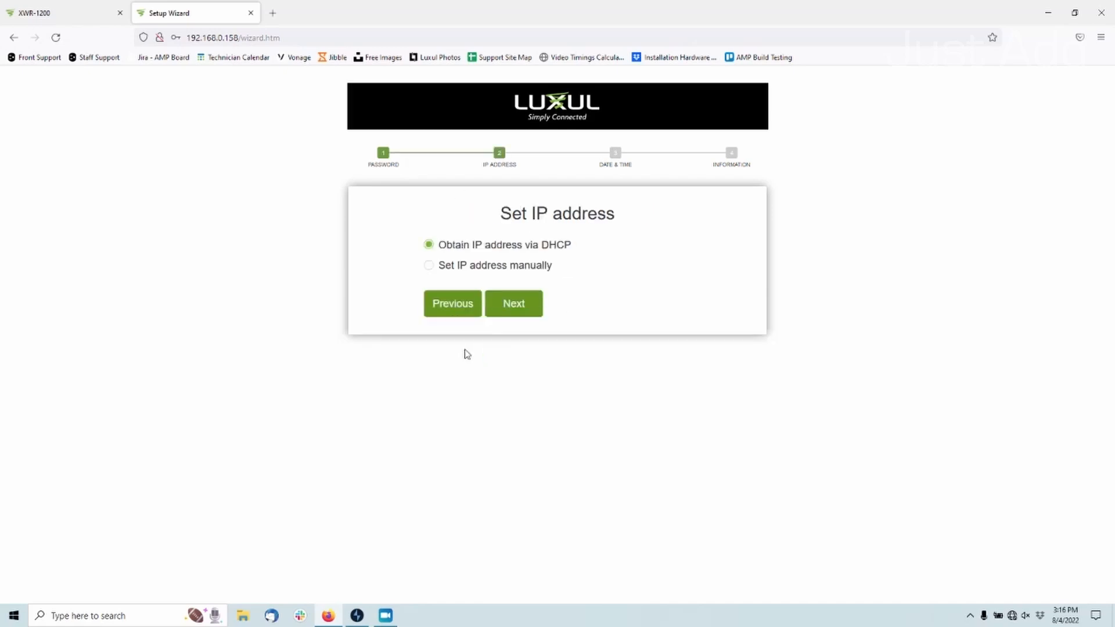
Finish the setup wizard with the IP address obtained via DHCP and blank system information, and decline saving the password
{"action": "left_click", "coordinate": [531, 297]}
{"action": "left_click", "coordinate": [532, 351]}
{"action": "left_click", "coordinate": [528, 398]}
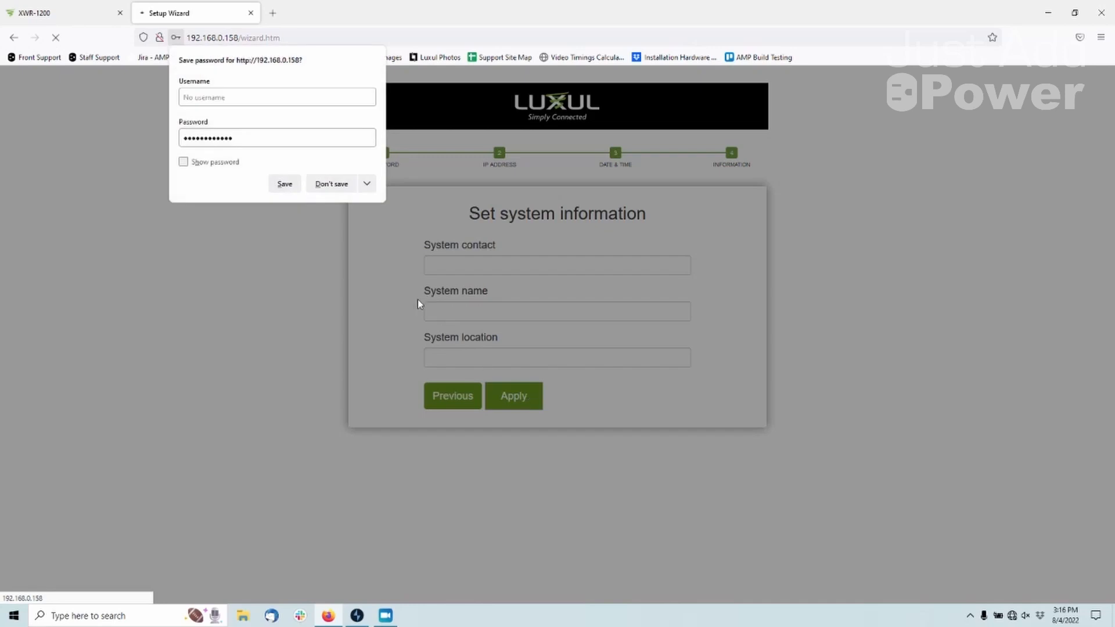
{"action": "left_click", "coordinate": [326, 187]}
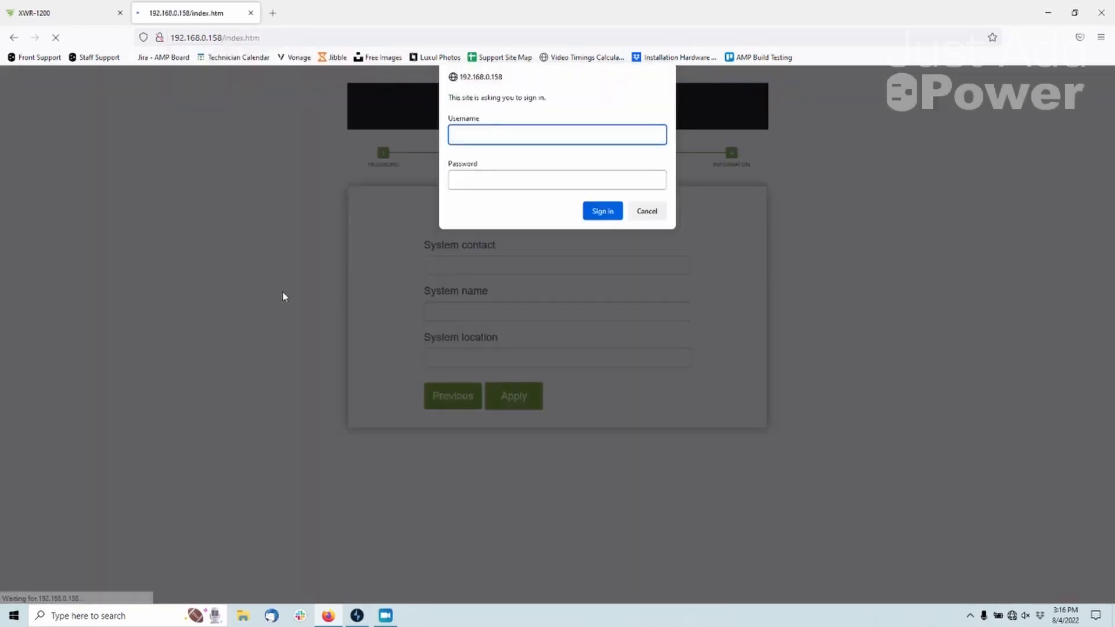
Sign in to the switch again as admin with the new account password, and dismiss the save-login prompt
{"action": "type", "text": "admin"}
{"action": "key", "text": "Tab"}
{"action": "type", "text": "•••••••"}
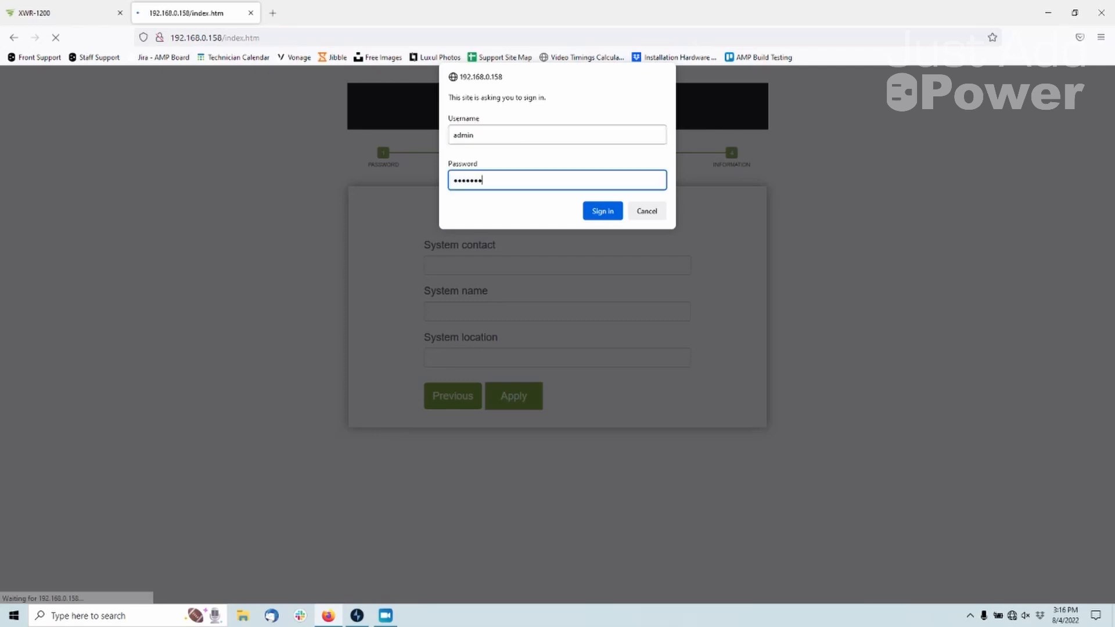
{"action": "type", "text": "•••••"}
{"action": "key", "text": "Return"}
{"action": "left_click", "coordinate": [328, 187]}
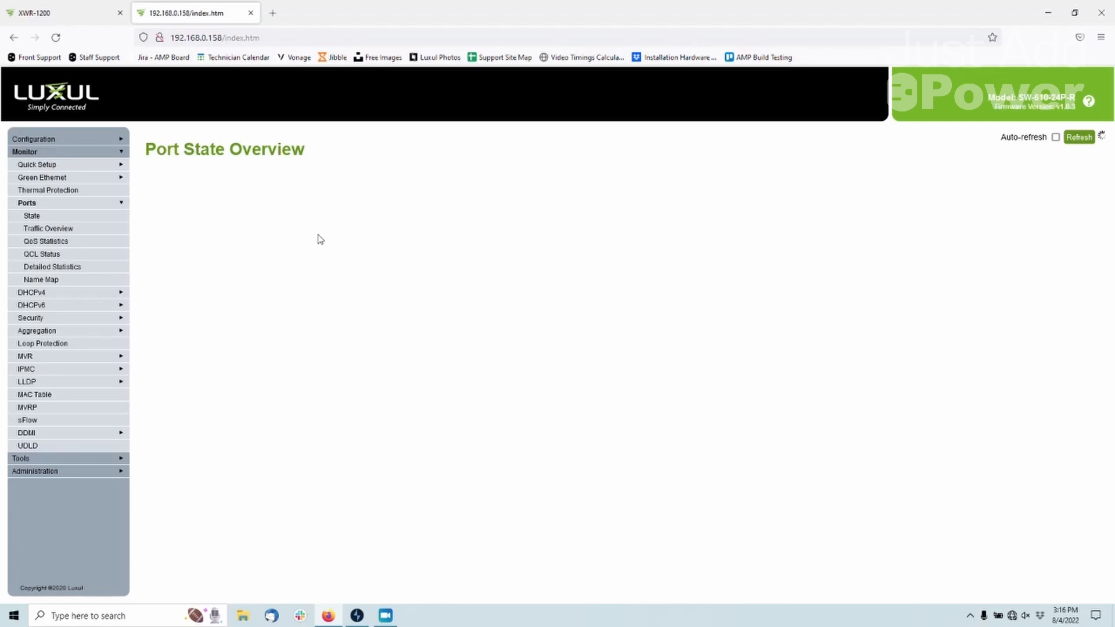
Open the switch's configuration upload page and choose dc_1_sw-610-24_192-168-0-10 from the Desktop as the file to upload
{"action": "left_click", "coordinate": [81, 153]}
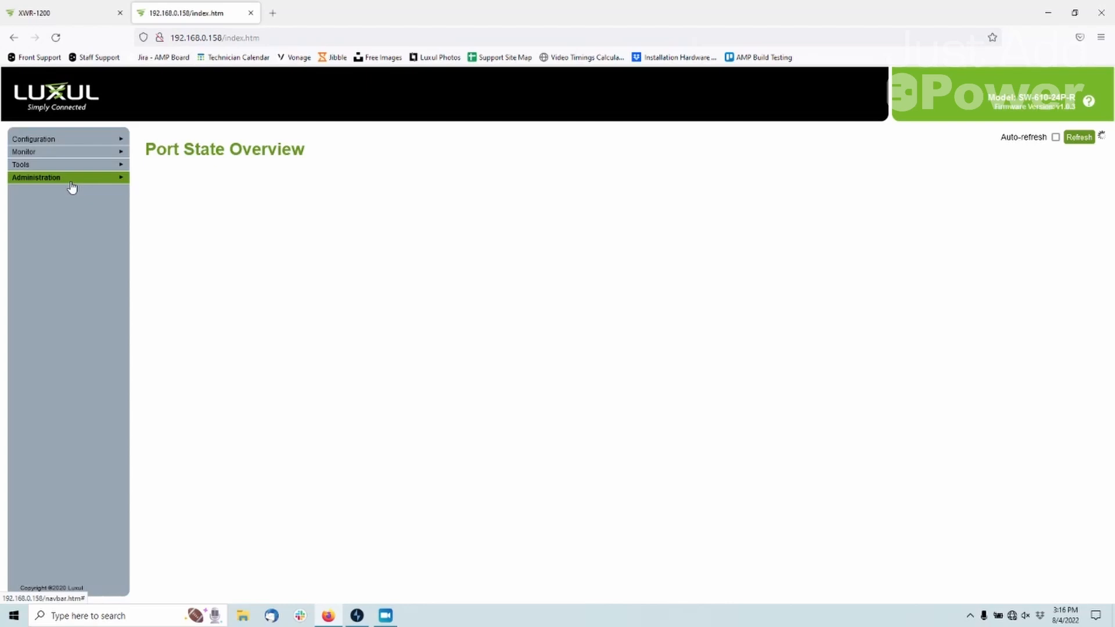
{"action": "left_click", "coordinate": [71, 180]}
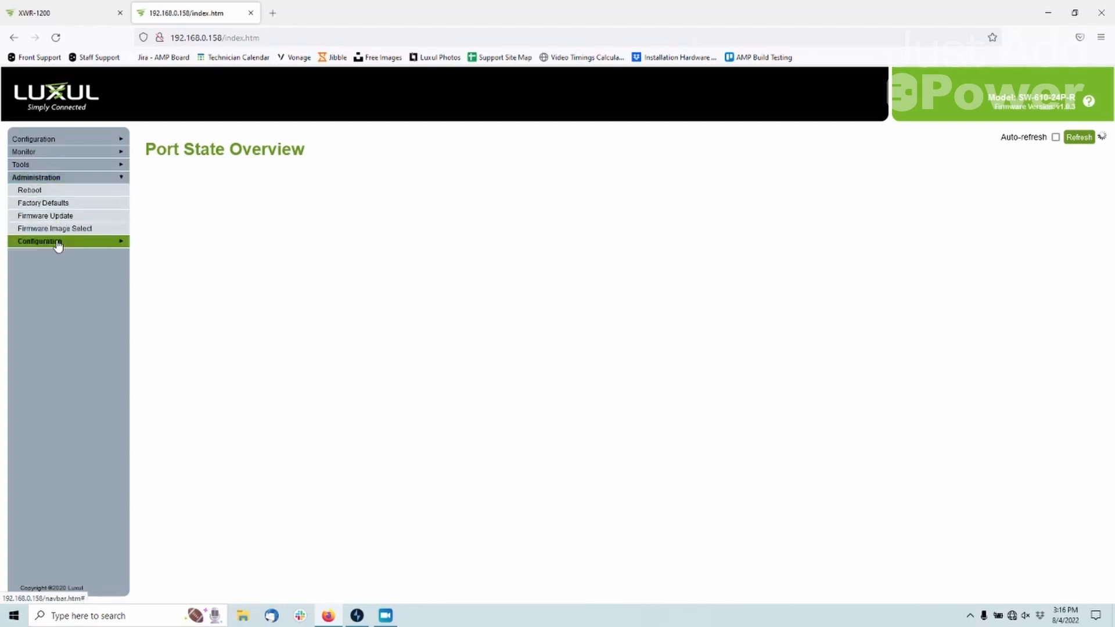
{"action": "left_click", "coordinate": [79, 243]}
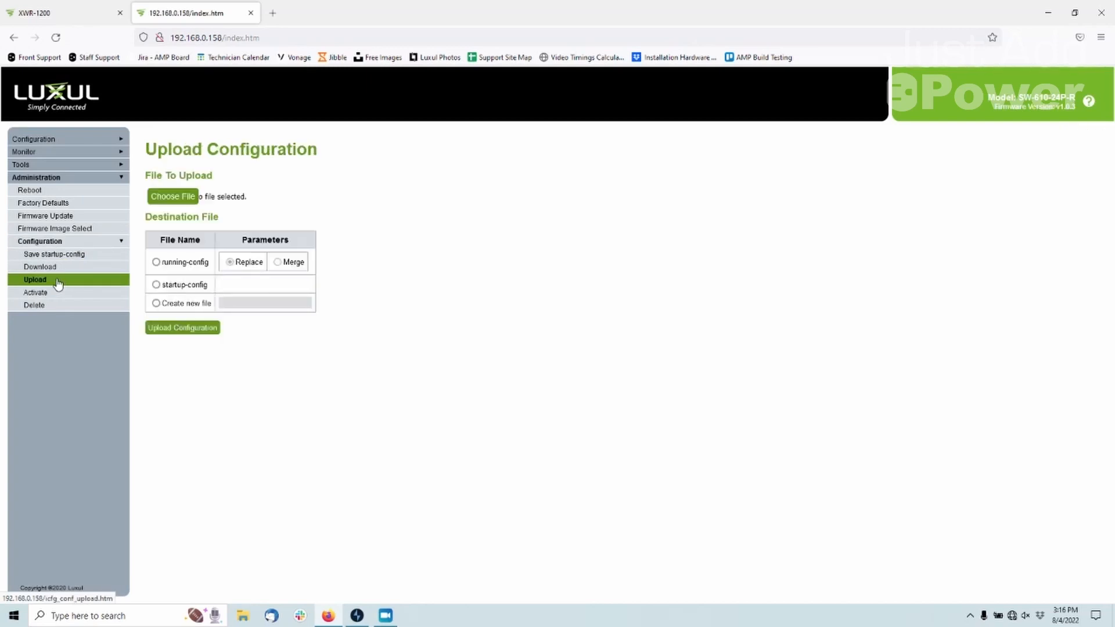
{"action": "left_click", "coordinate": [170, 197]}
{"action": "left_click", "coordinate": [623, 209]}
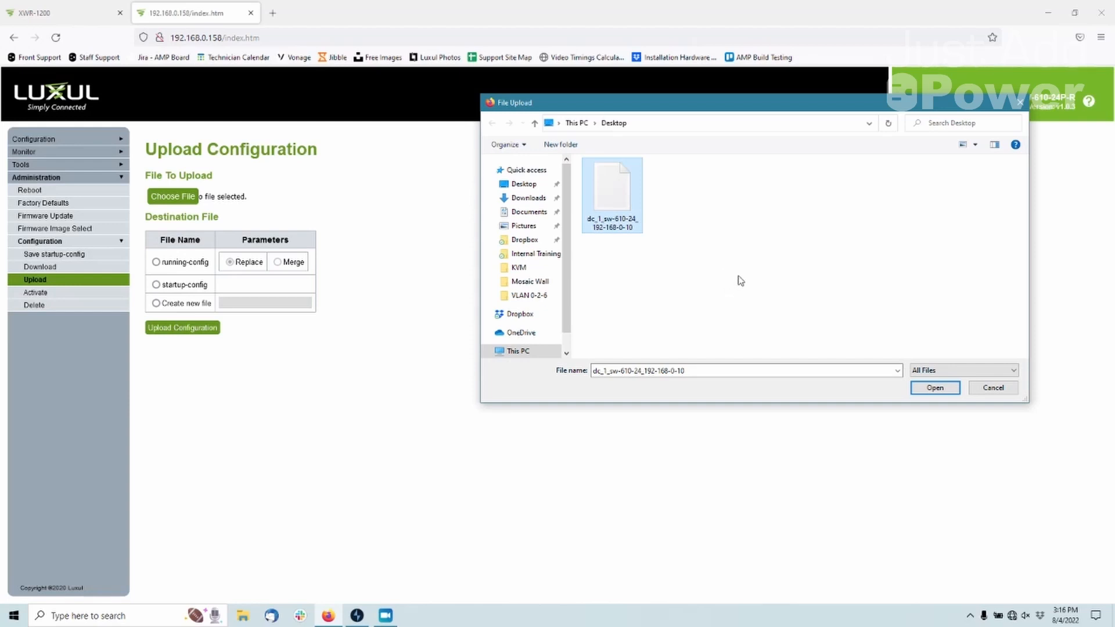
{"action": "left_click", "coordinate": [944, 388]}
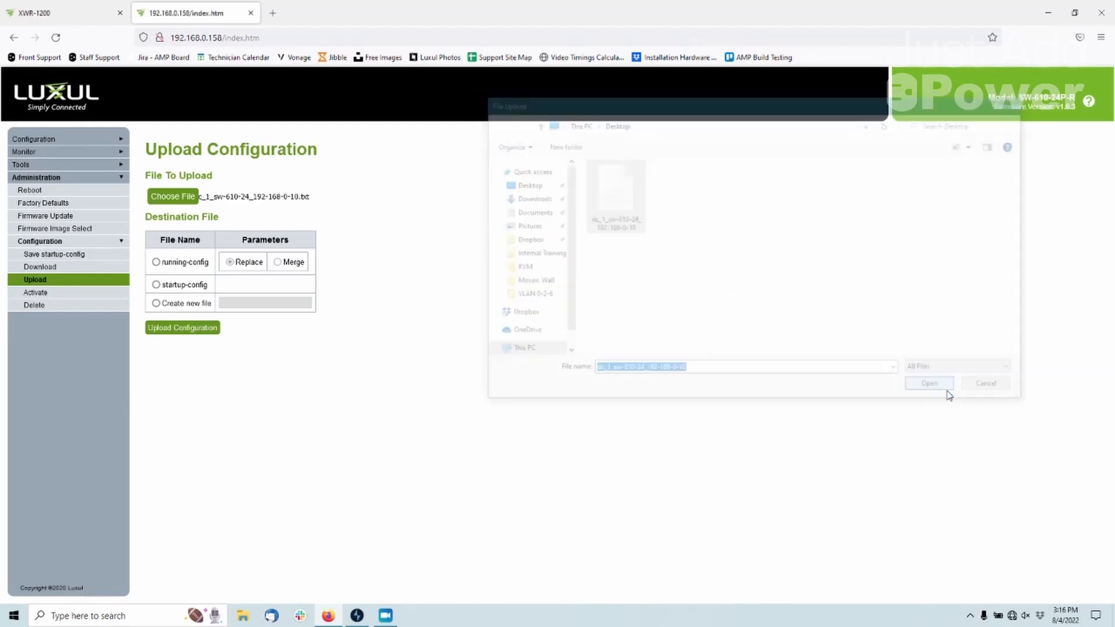
Upload the chosen configuration file to startup-config and restart the switch
{"action": "left_click", "coordinate": [159, 287]}
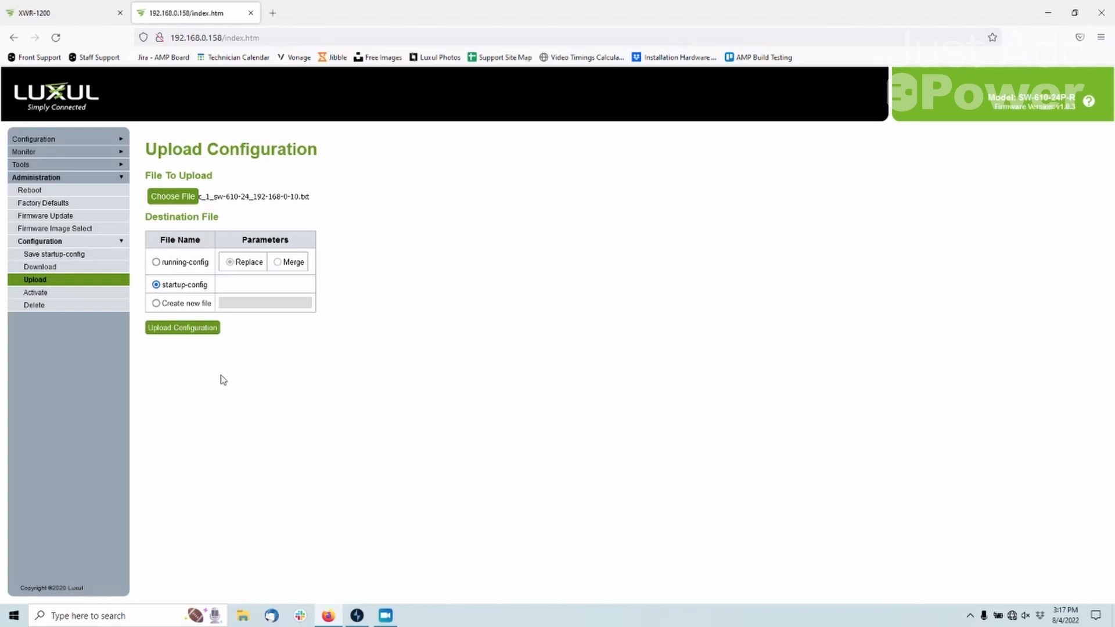
{"action": "left_click", "coordinate": [198, 331]}
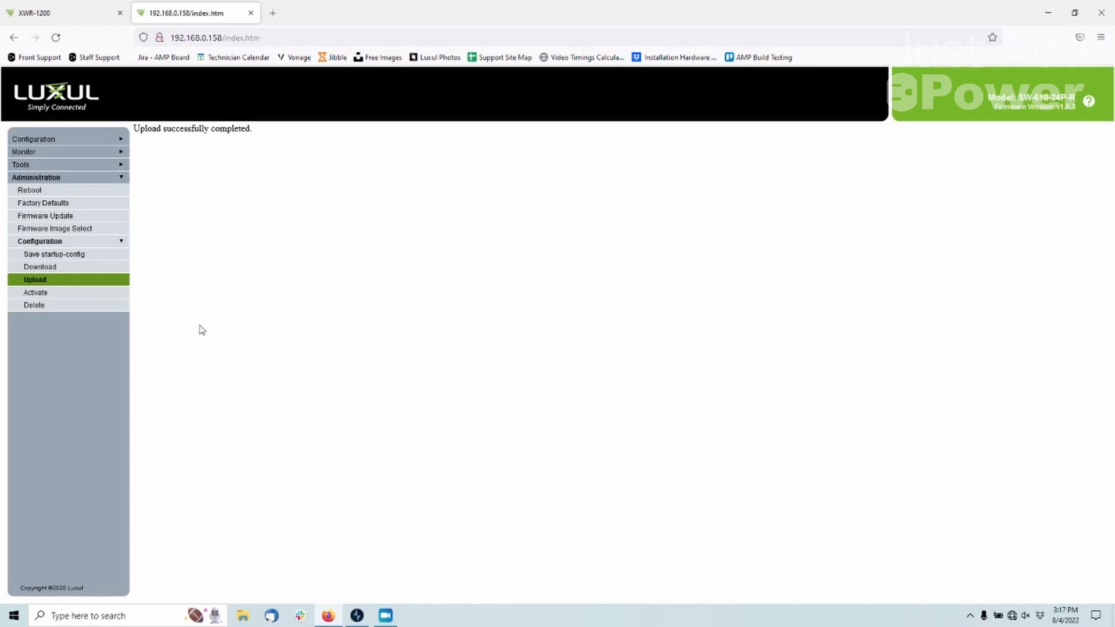
{"action": "left_click", "coordinate": [31, 189]}
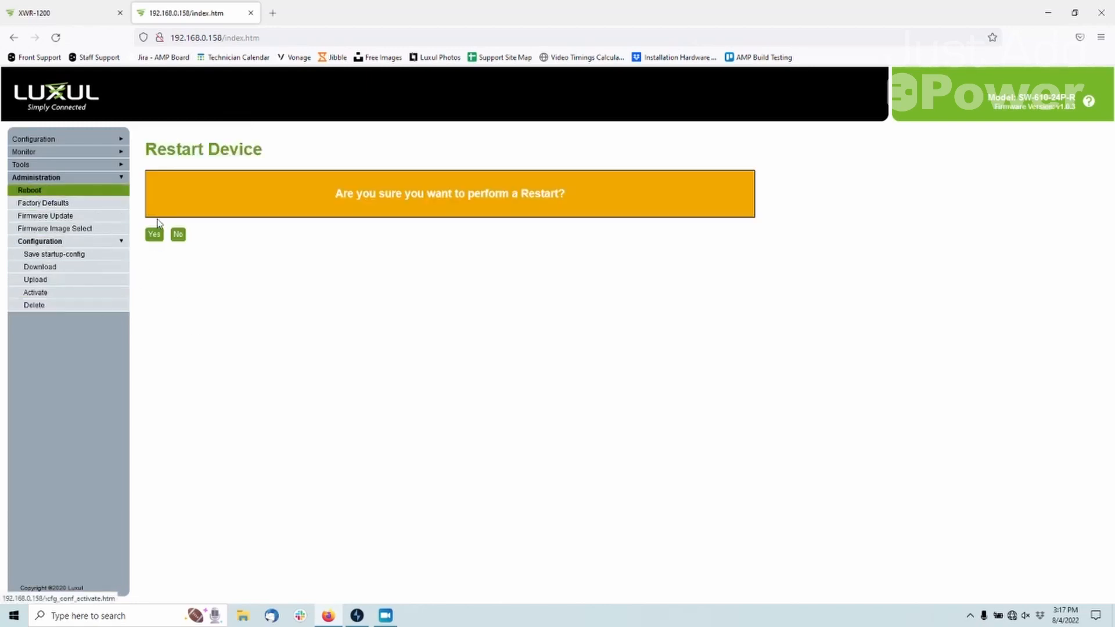
{"action": "left_click", "coordinate": [155, 233]}
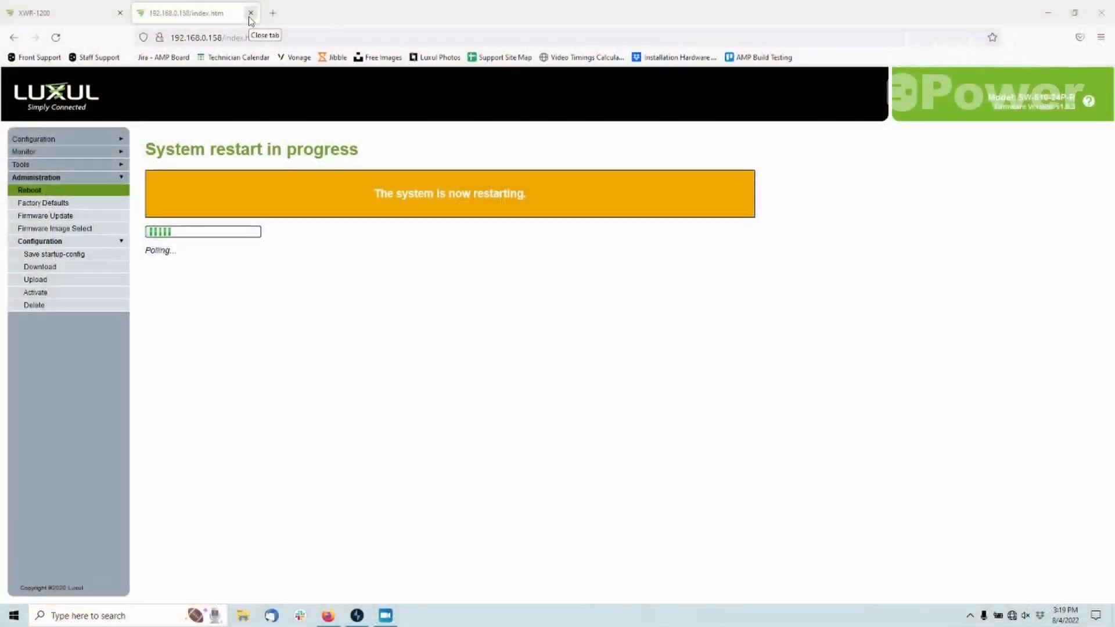
Close the switch's browser tab, switch to AMP, and confirm that the discovery config is uploaded
{"action": "left_click", "coordinate": [250, 17]}
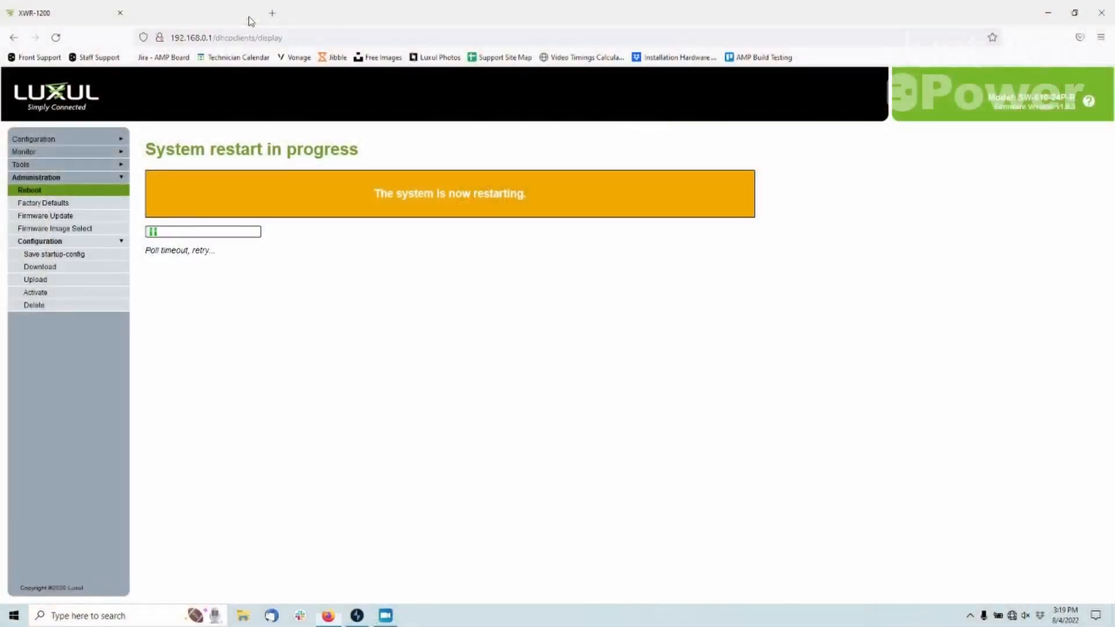
{"action": "left_click", "coordinate": [357, 617]}
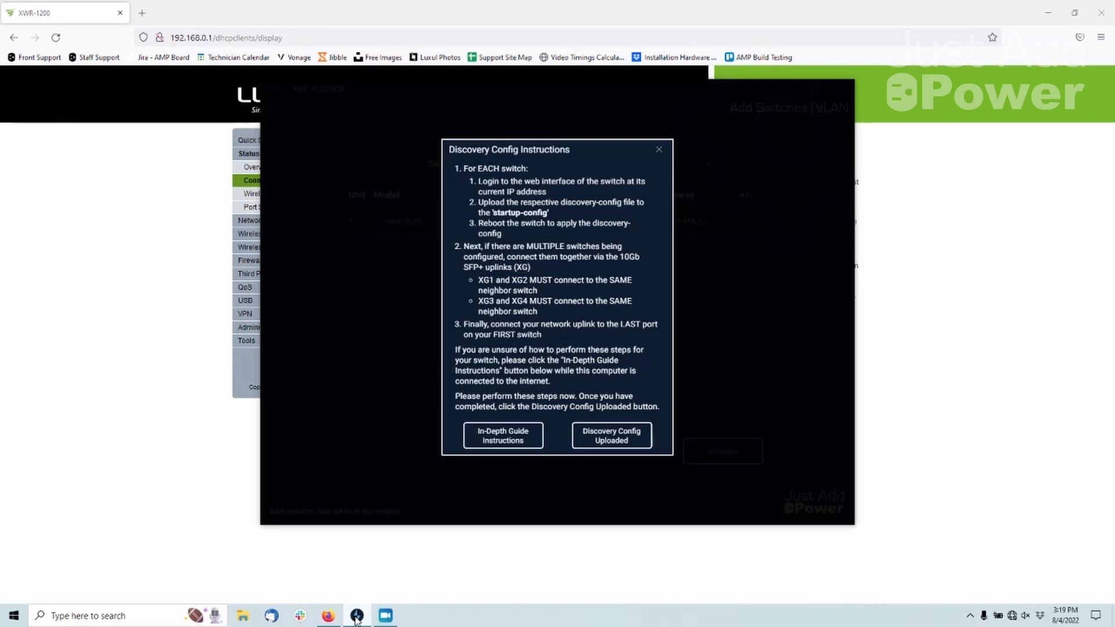
{"action": "left_click", "coordinate": [642, 443]}
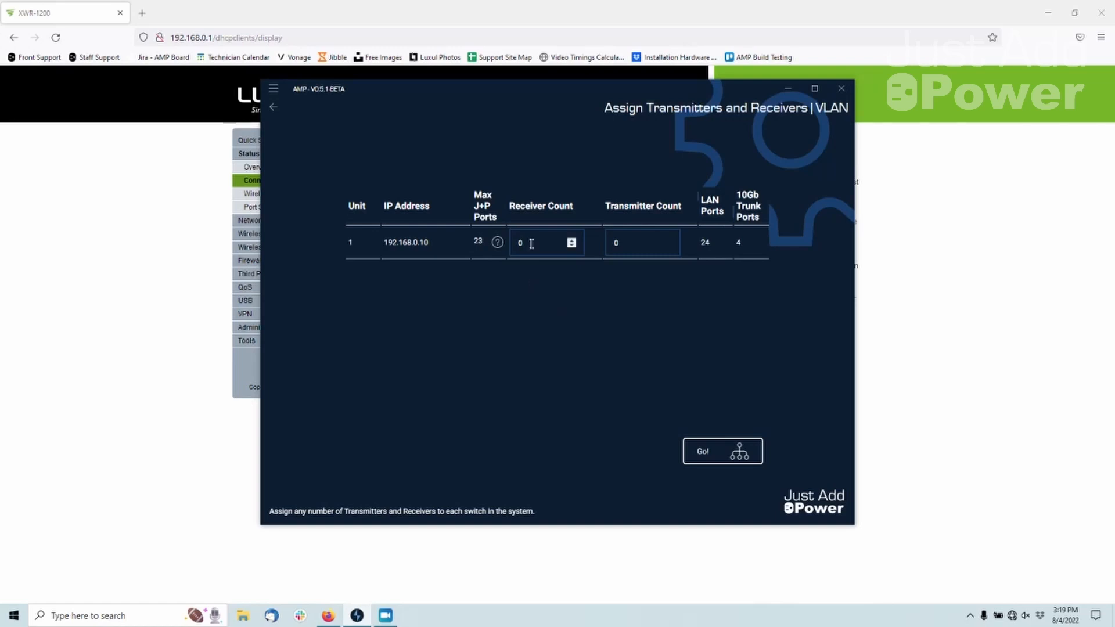
Set the receiver count to 8 and the transmitter count to 8 for switch unit 1
{"action": "left_click_drag", "start_coordinate": [531, 243], "coordinate": [515, 243]}
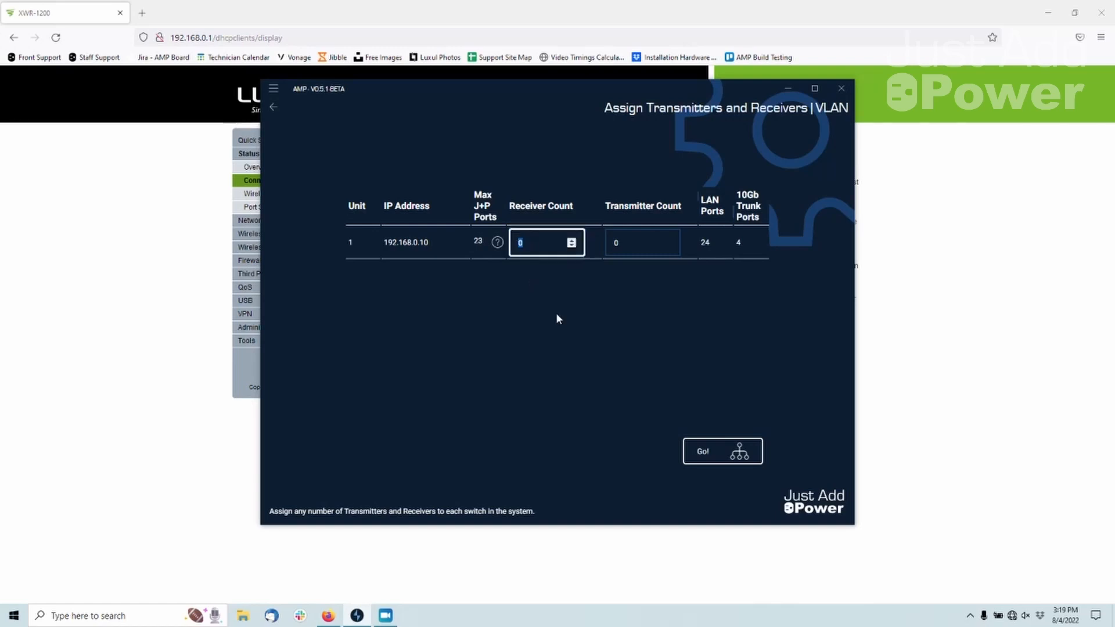
{"action": "type", "text": "8"}
{"action": "key", "text": "Tab"}
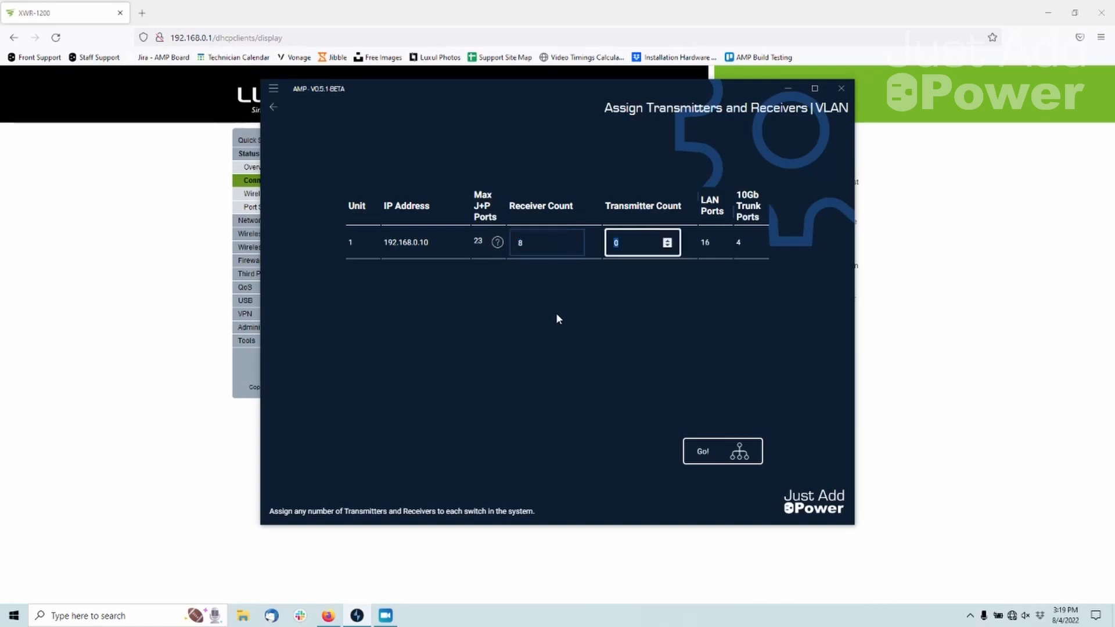
{"action": "type", "text": "8"}
{"action": "key", "text": "Tab"}
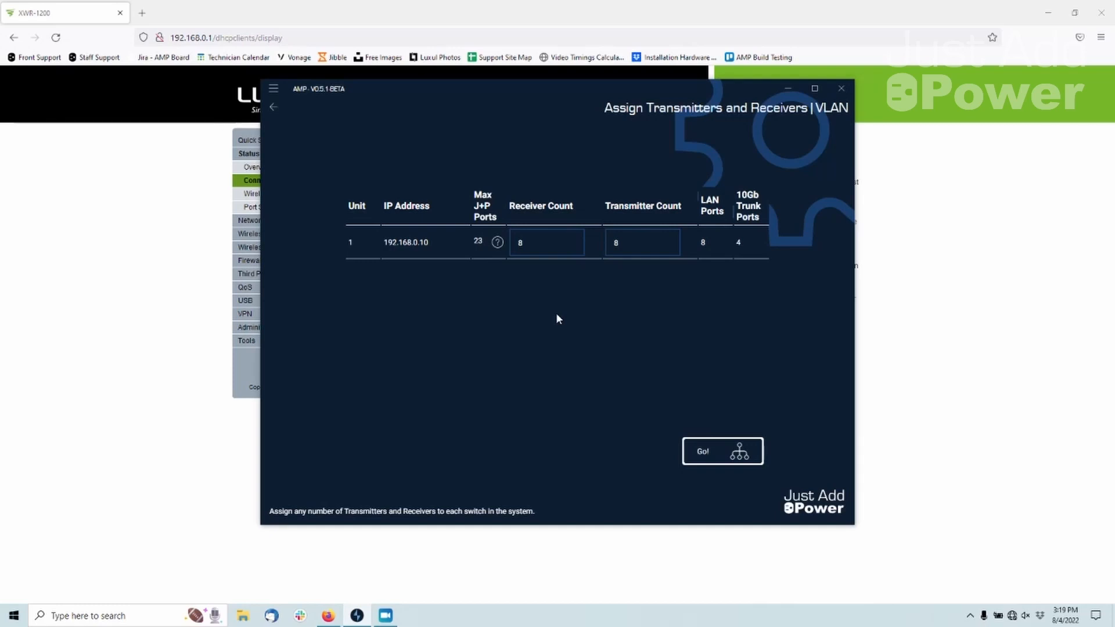
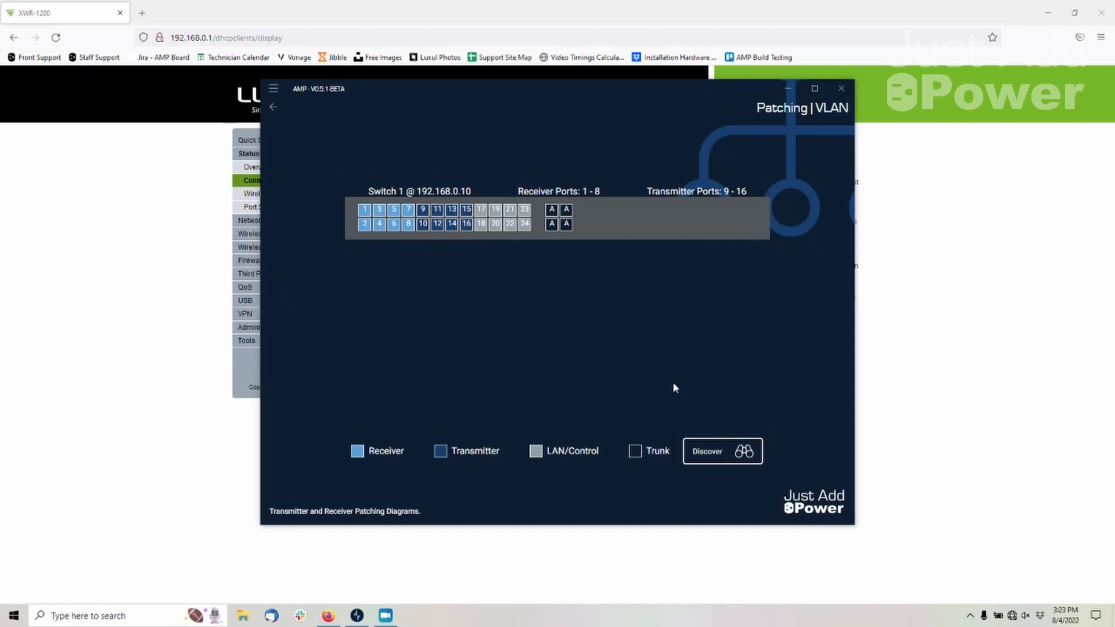
Discover the connected Just Add Power devices, rescan the network, and accept that all devices are found
{"action": "left_click", "coordinate": [740, 456]}
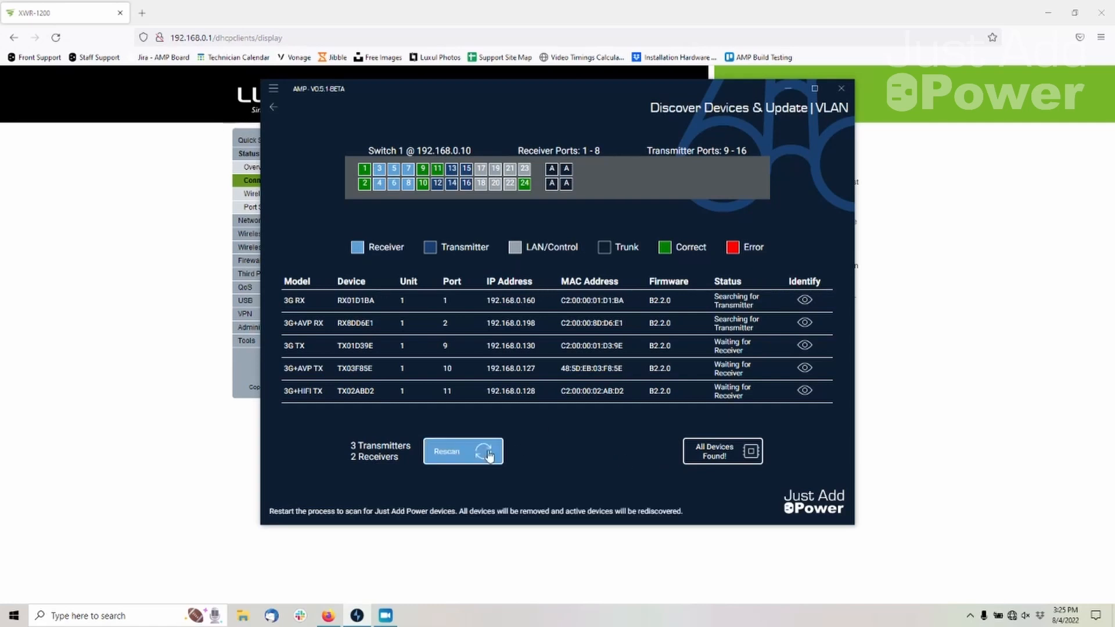
{"action": "left_click", "coordinate": [462, 460]}
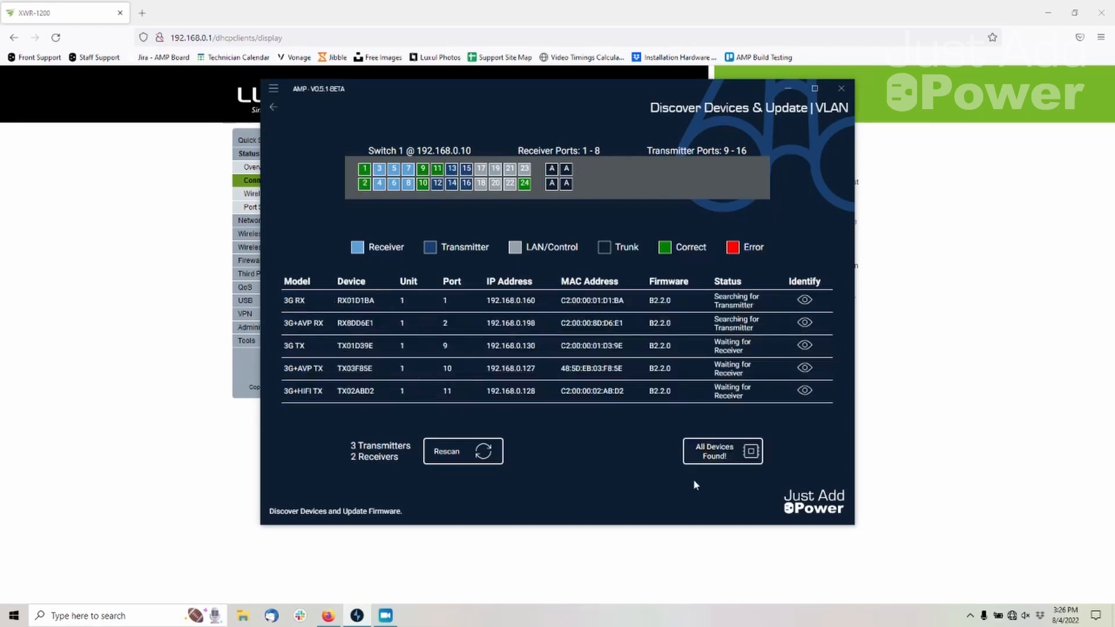
{"action": "left_click", "coordinate": [741, 464]}
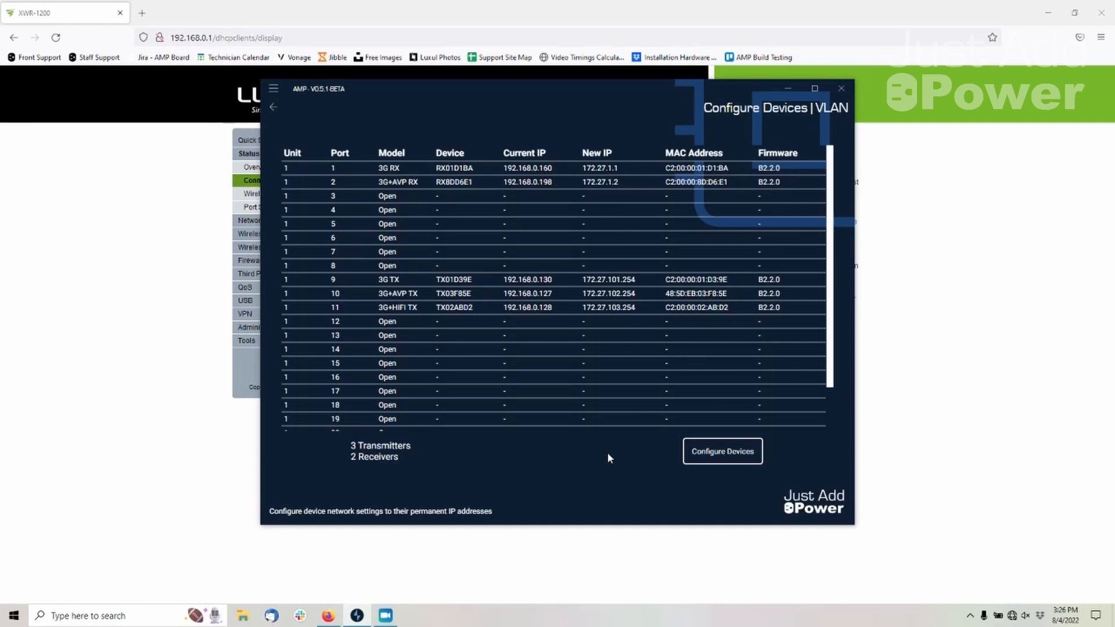
Assign the discovered devices their new IP addresses and upload the final configuration to the switch
{"action": "left_click", "coordinate": [738, 466]}
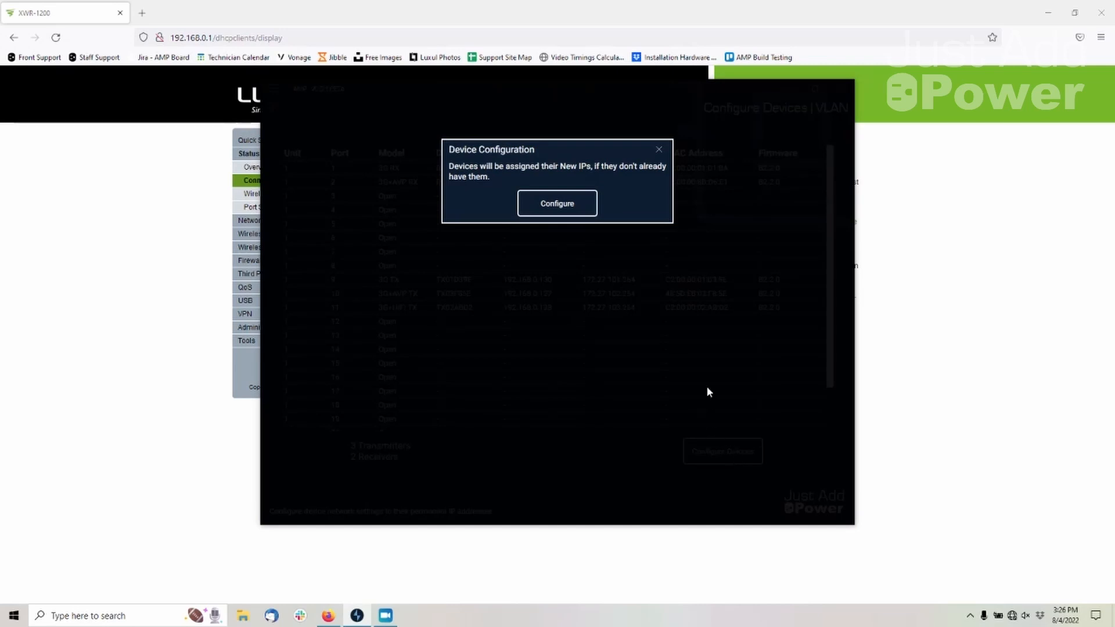
{"action": "left_click", "coordinate": [594, 210]}
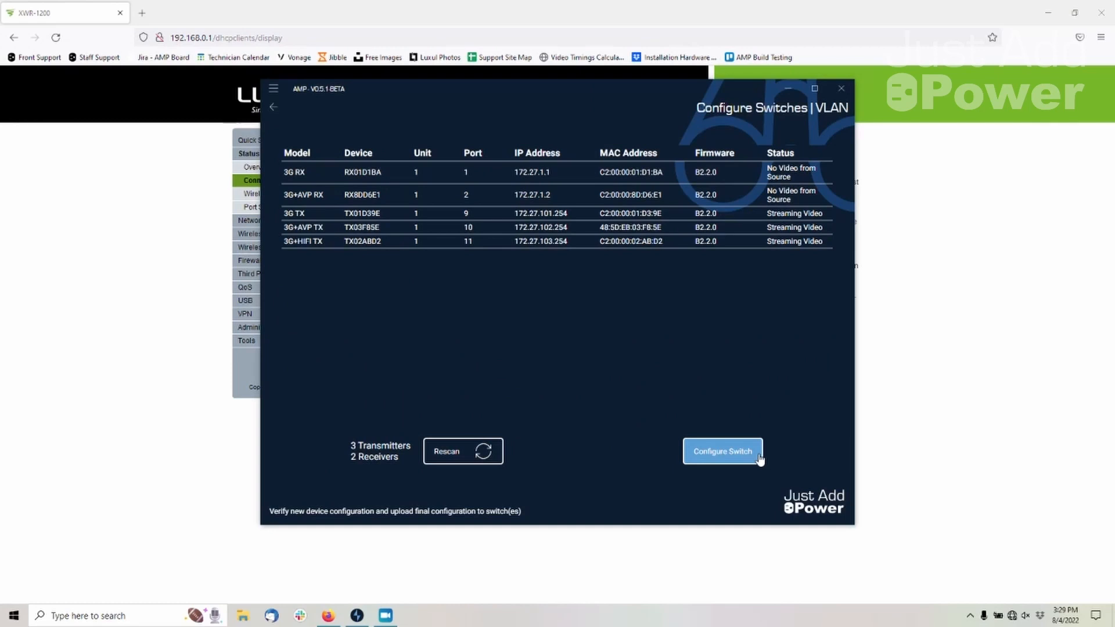
{"action": "left_click", "coordinate": [760, 459]}
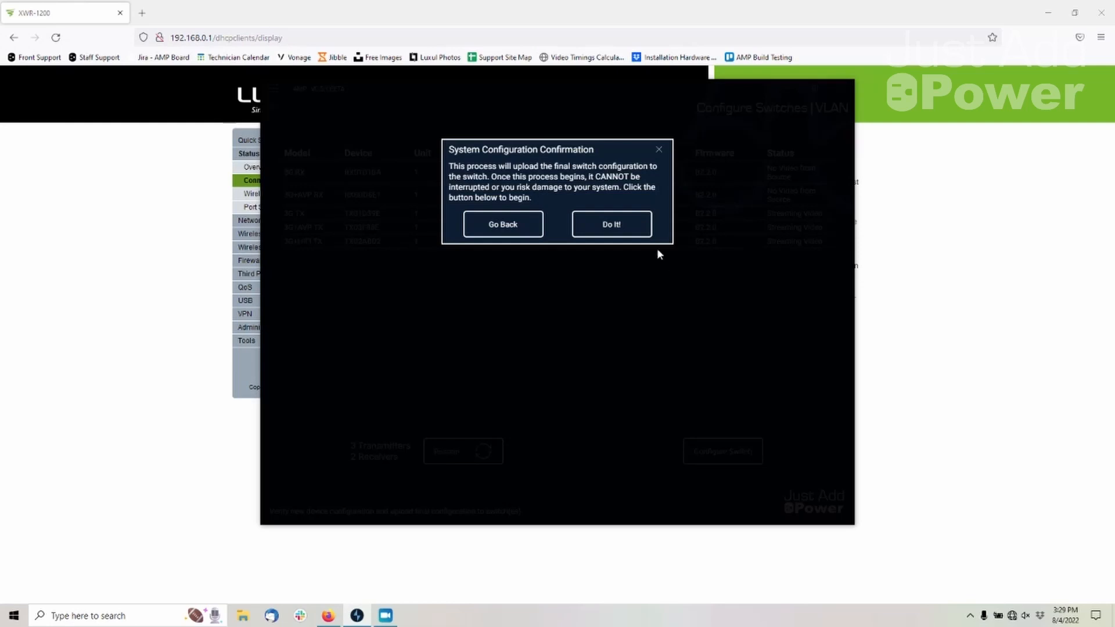
{"action": "left_click", "coordinate": [647, 235]}
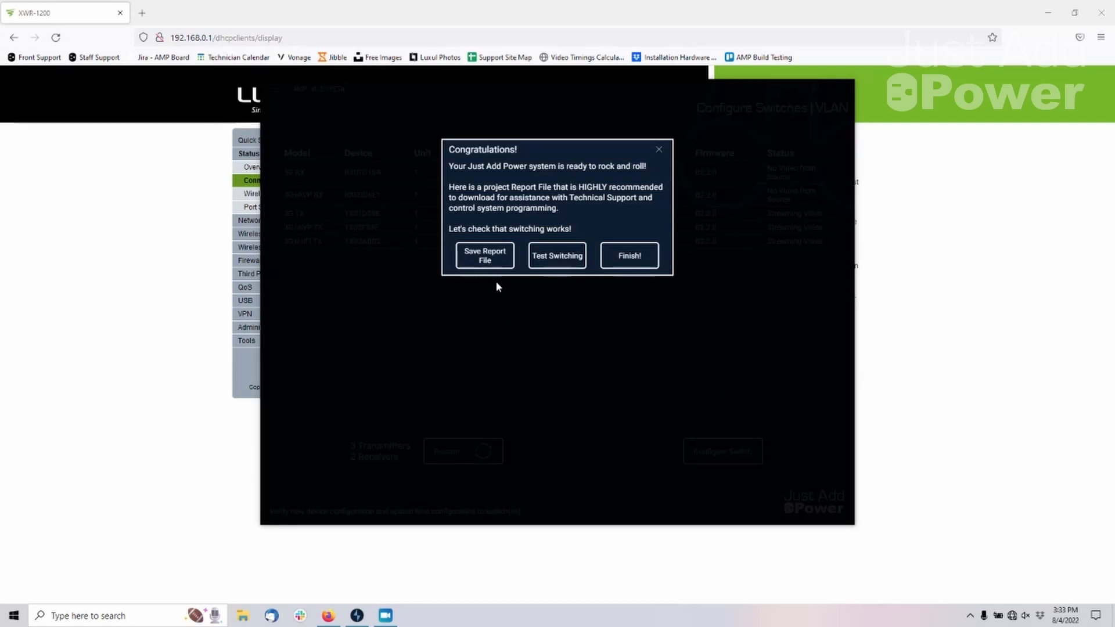
Save the project report to the Desktop as Technical Training VLAN-report and finish the AMP setup
{"action": "left_click", "coordinate": [501, 266]}
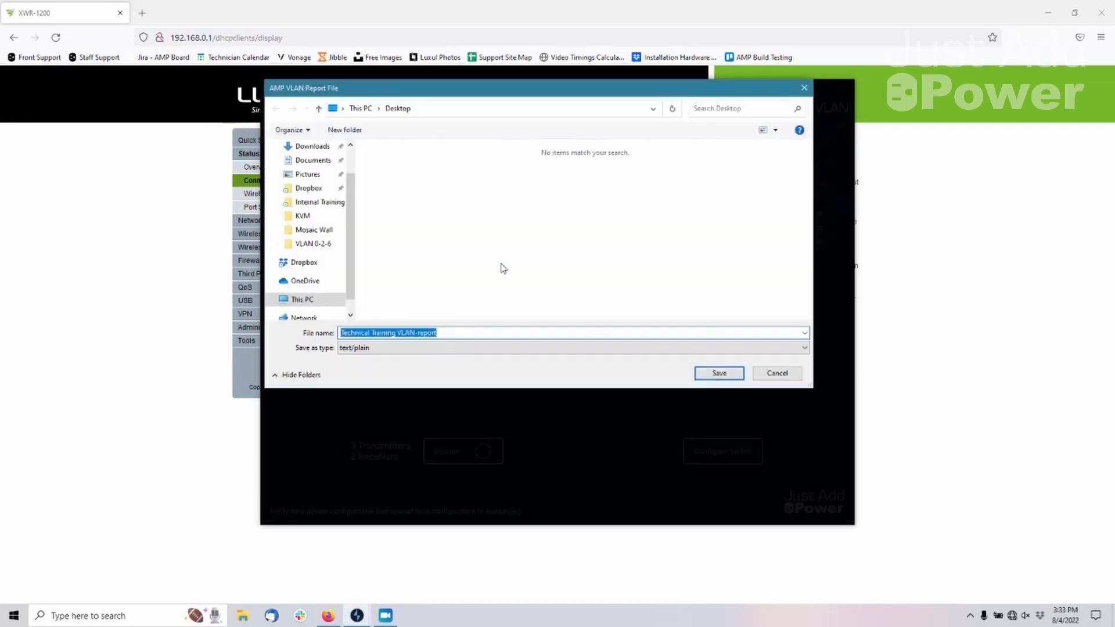
{"action": "scroll", "coordinate": [336, 215], "scroll_direction": "up", "scroll_amount": 1}
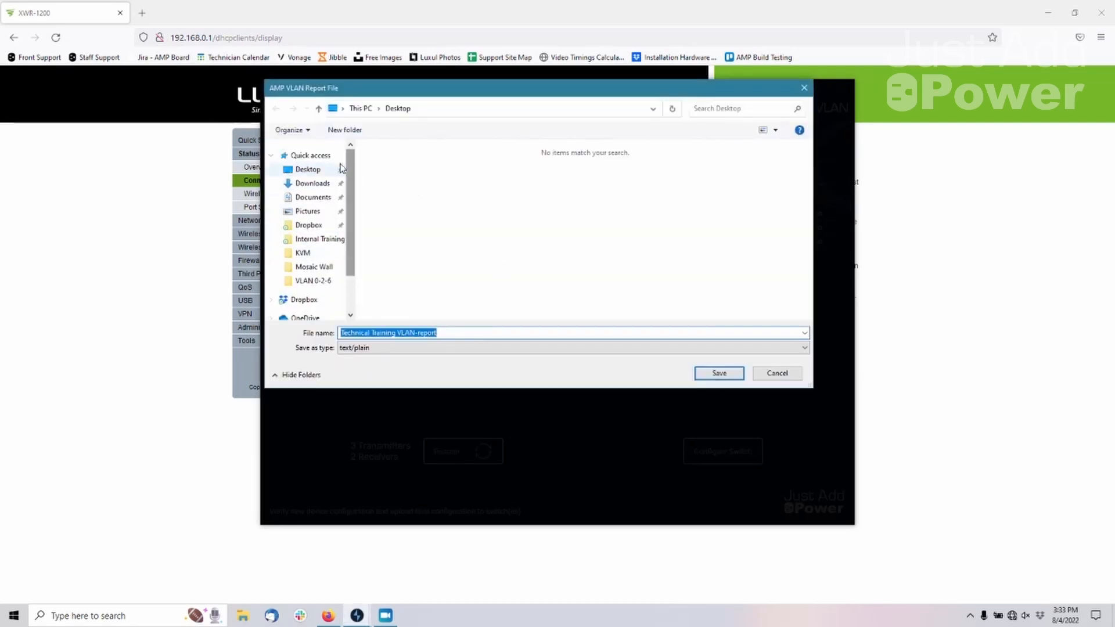
{"action": "left_click", "coordinate": [320, 175]}
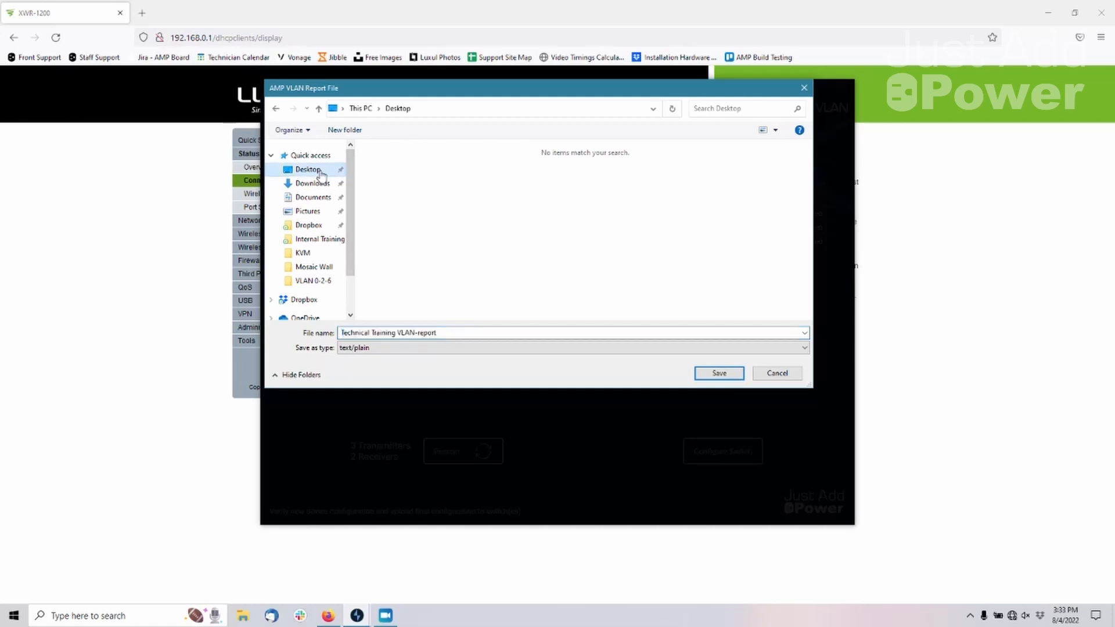
{"action": "left_click", "coordinate": [707, 372]}
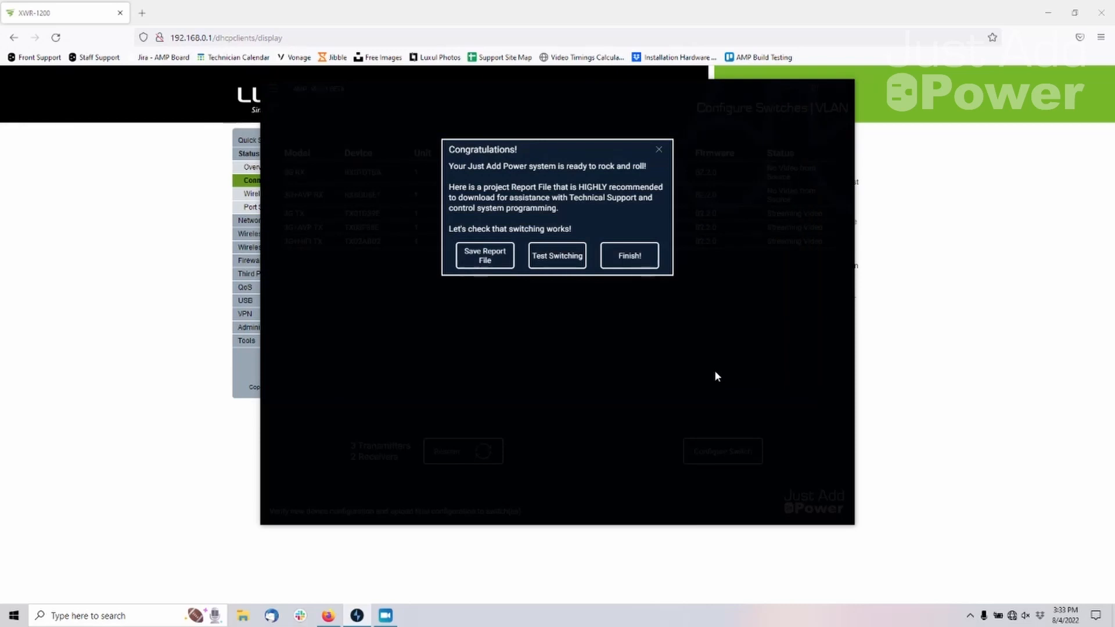
{"action": "left_click", "coordinate": [618, 260]}
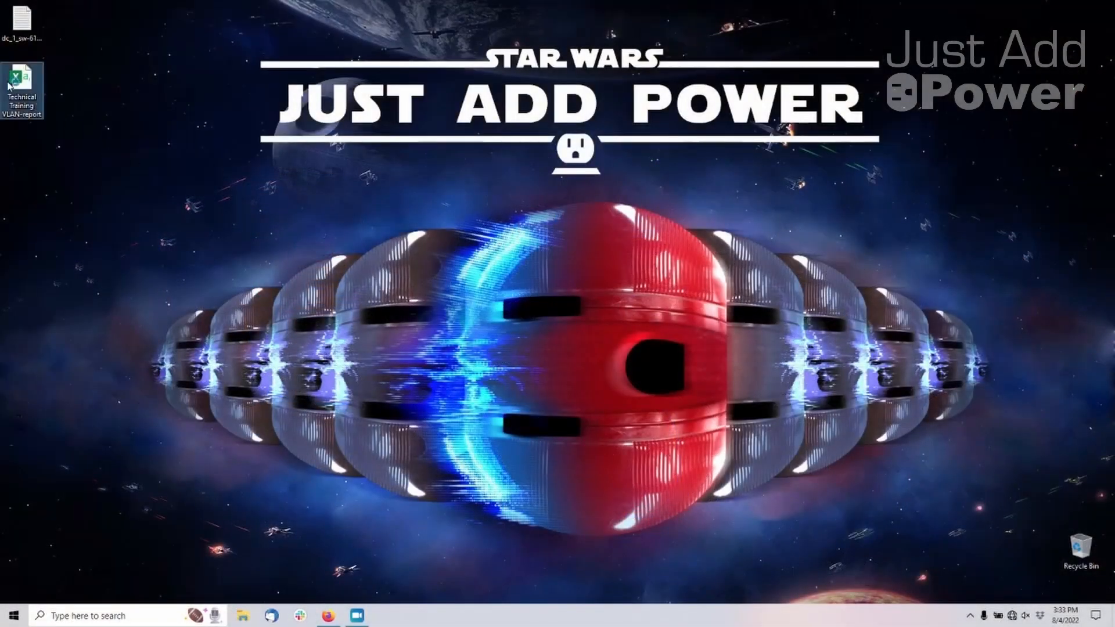
Open Technical Training VLAN-report from the Desktop in Excel and auto-fit all column widths
{"action": "double_click", "coordinate": [8, 86]}
{"action": "left_click", "coordinate": [5, 130]}
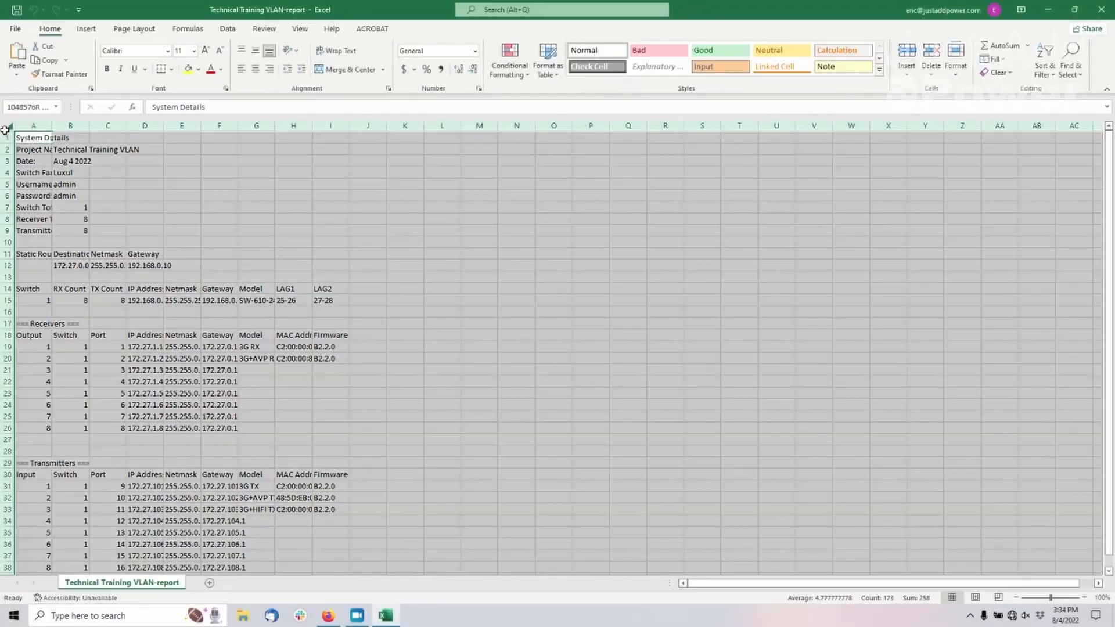
{"action": "double_click", "coordinate": [52, 125]}
{"action": "left_click", "coordinate": [368, 262]}
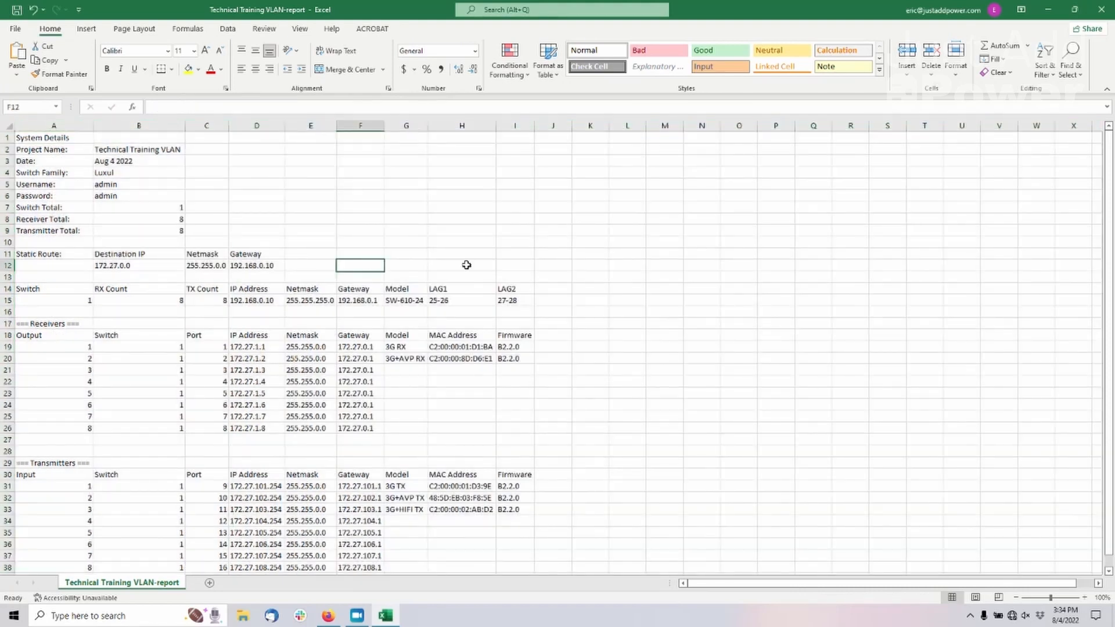
{"action": "left_click", "coordinate": [584, 275]}
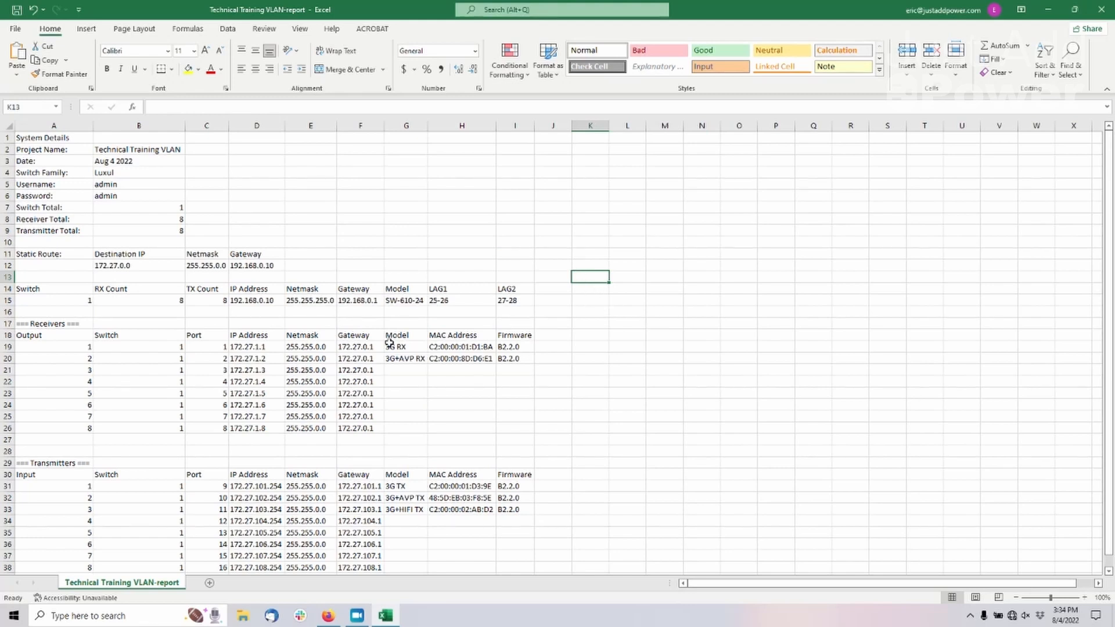
Examine the Receivers and Transmitters sections of the report, including the empty model, MAC address and firmware cells
{"action": "left_click_drag", "start_coordinate": [49, 323], "coordinate": [520, 428]}
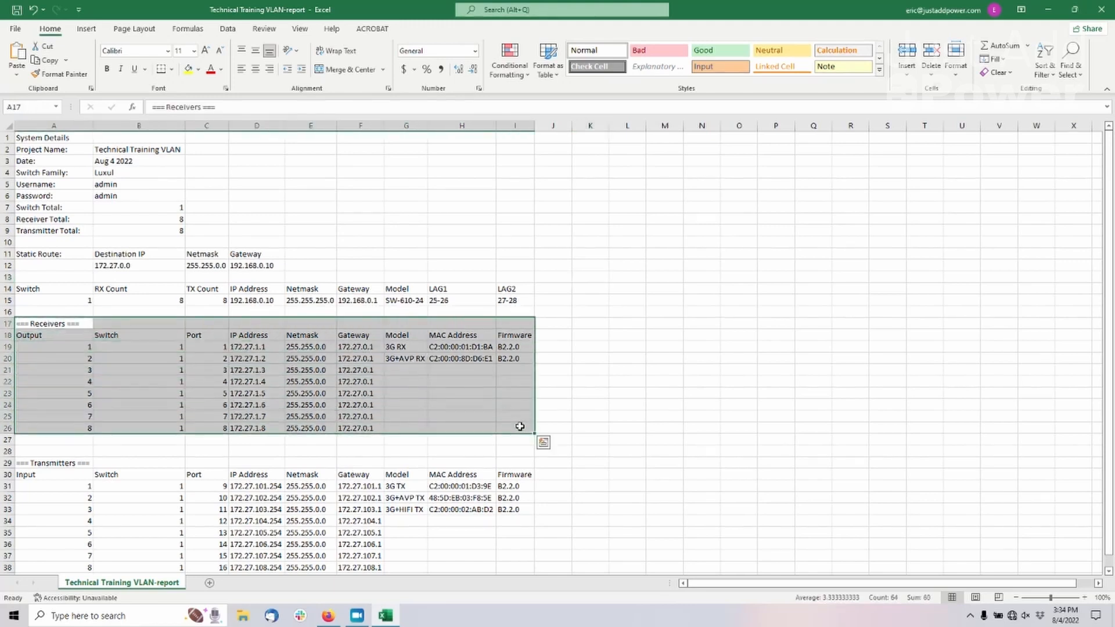
{"action": "left_click", "coordinate": [558, 377]}
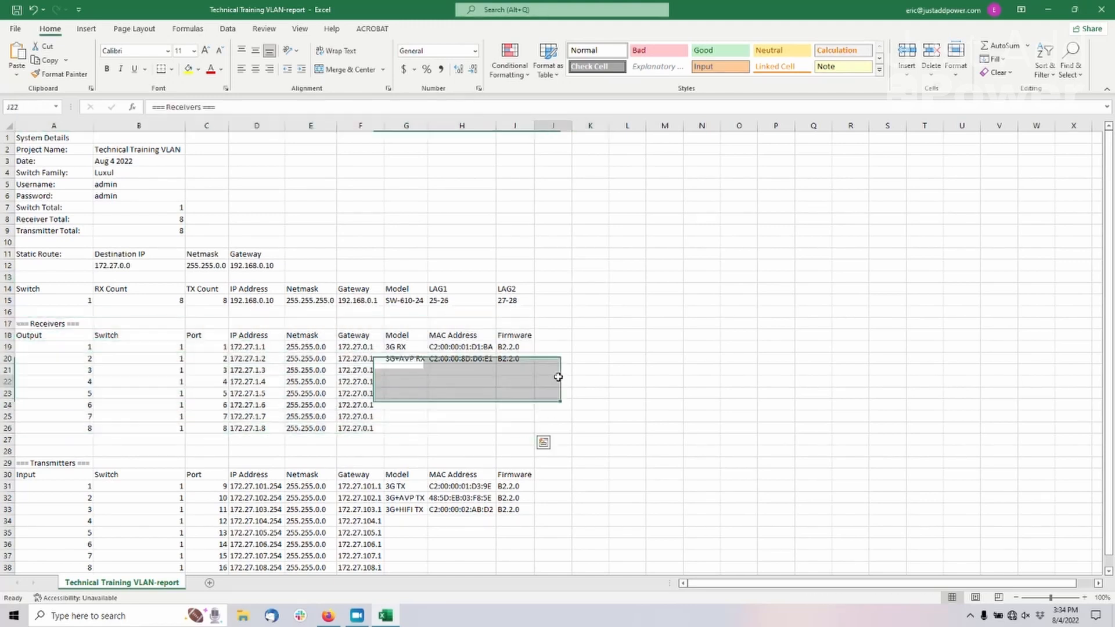
{"action": "left_click_drag", "start_coordinate": [409, 370], "coordinate": [512, 431]}
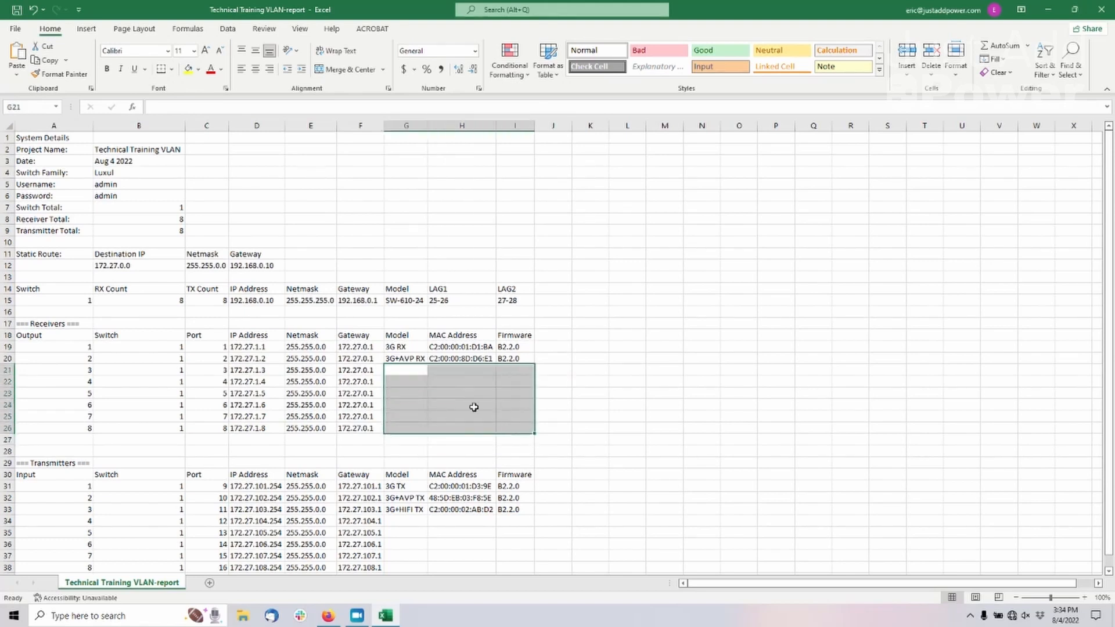
{"action": "left_click_drag", "start_coordinate": [408, 371], "coordinate": [517, 430]}
{"action": "scroll", "coordinate": [490, 397], "scroll_direction": "down", "scroll_amount": 4}
{"action": "left_click_drag", "start_coordinate": [70, 326], "coordinate": [508, 429]}
{"action": "left_click_drag", "start_coordinate": [408, 381], "coordinate": [516, 427]}
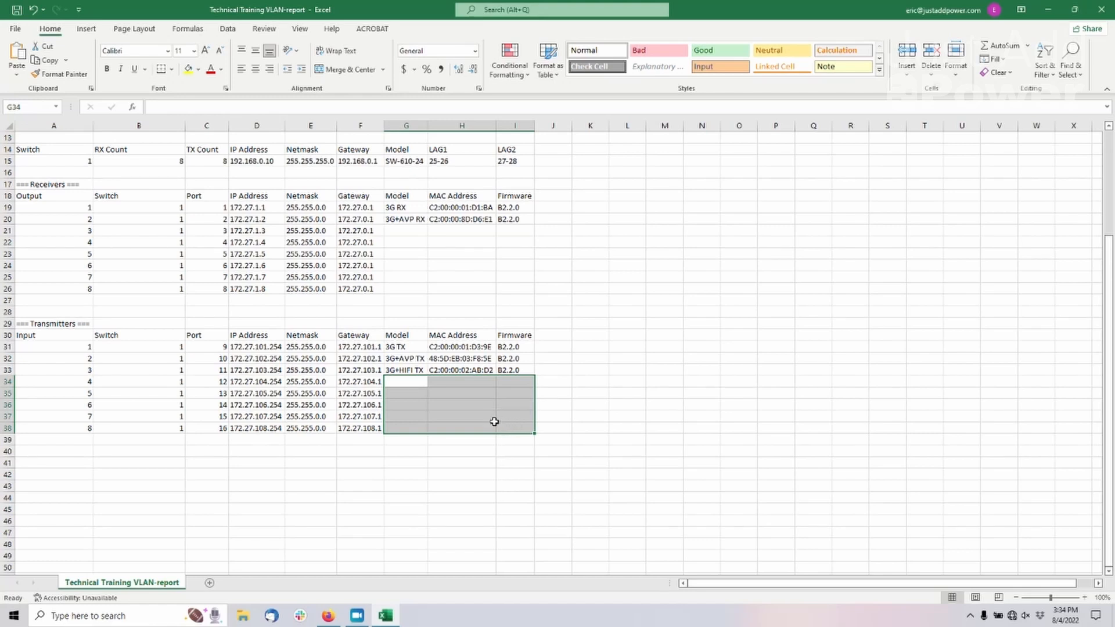
{"action": "scroll", "coordinate": [455, 422], "scroll_direction": "up", "scroll_amount": 4}
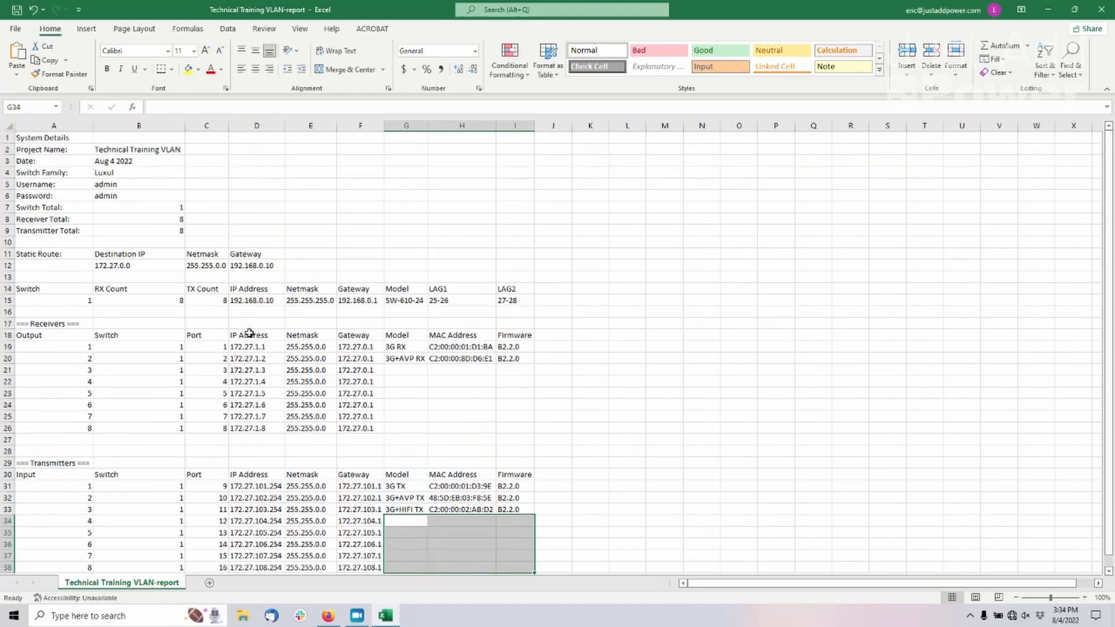
Examine the report's static route entry with its destination IP, netmask and gateway
{"action": "left_click", "coordinate": [64, 256]}
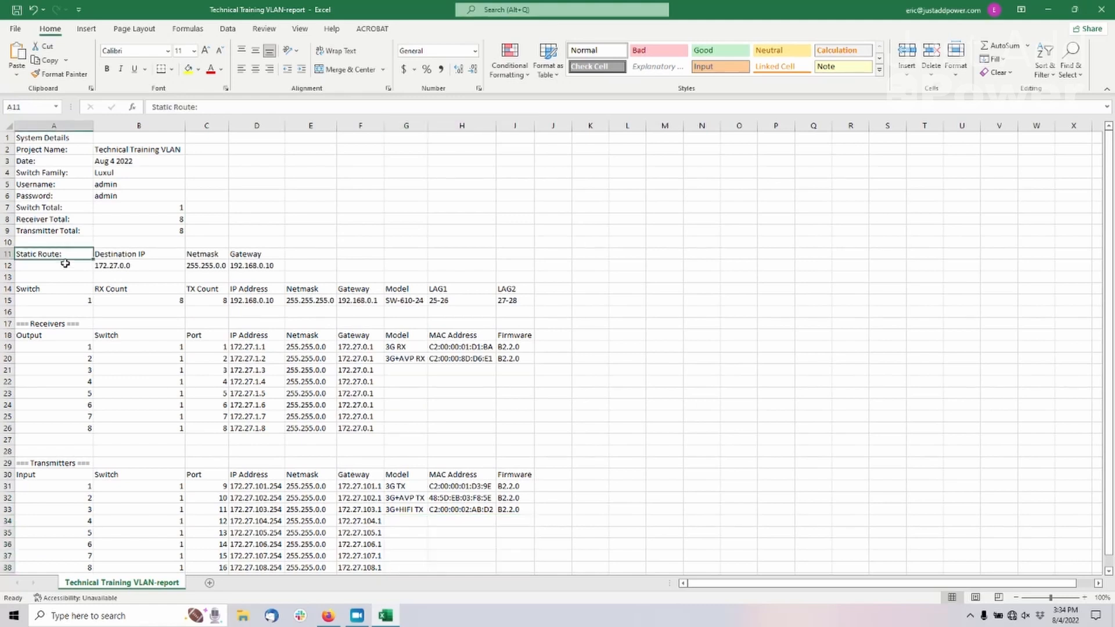
{"action": "left_click_drag", "start_coordinate": [68, 254], "coordinate": [264, 267]}
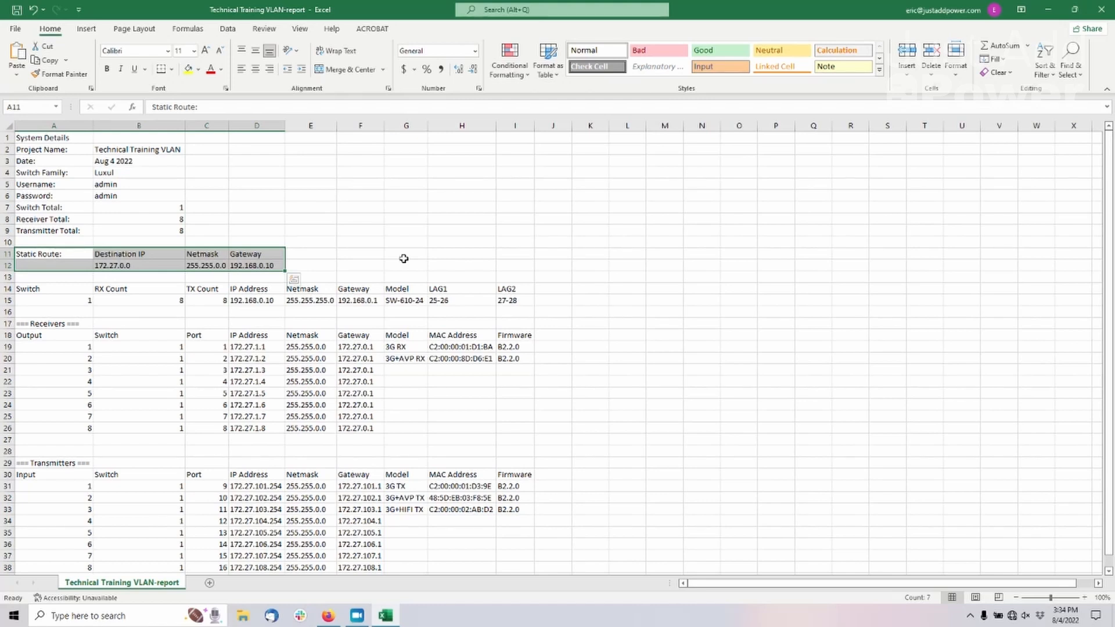
{"action": "left_click", "coordinate": [142, 267]}
{"action": "left_click", "coordinate": [67, 265]}
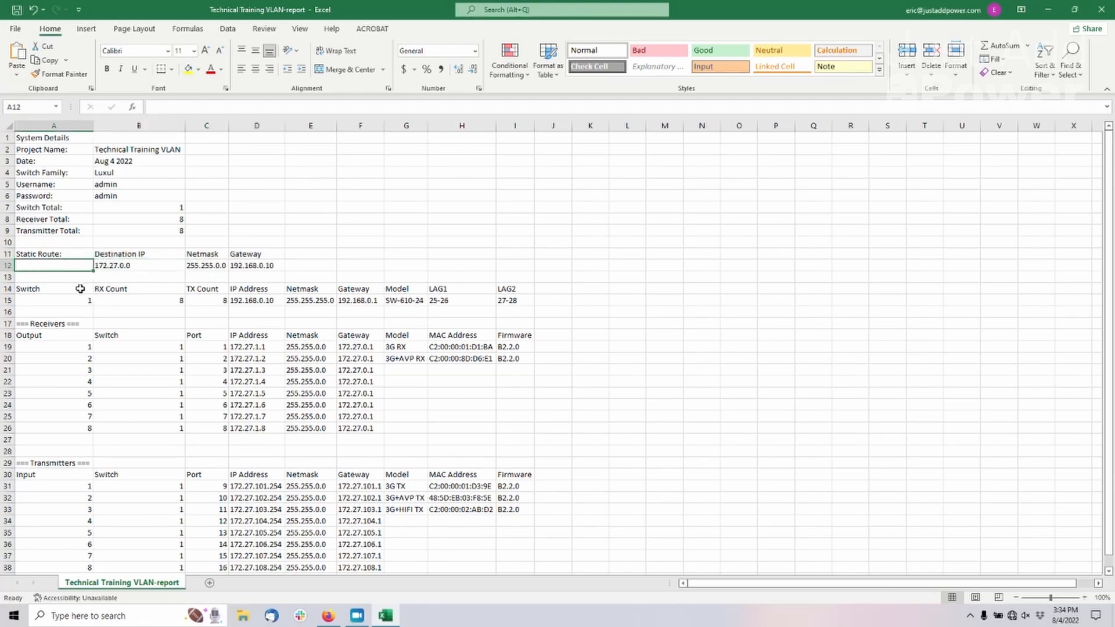
Switch to Firefox, open the Luxul router's network routing page, and describe the new static route as JustAddPower
{"action": "left_click", "coordinate": [329, 622]}
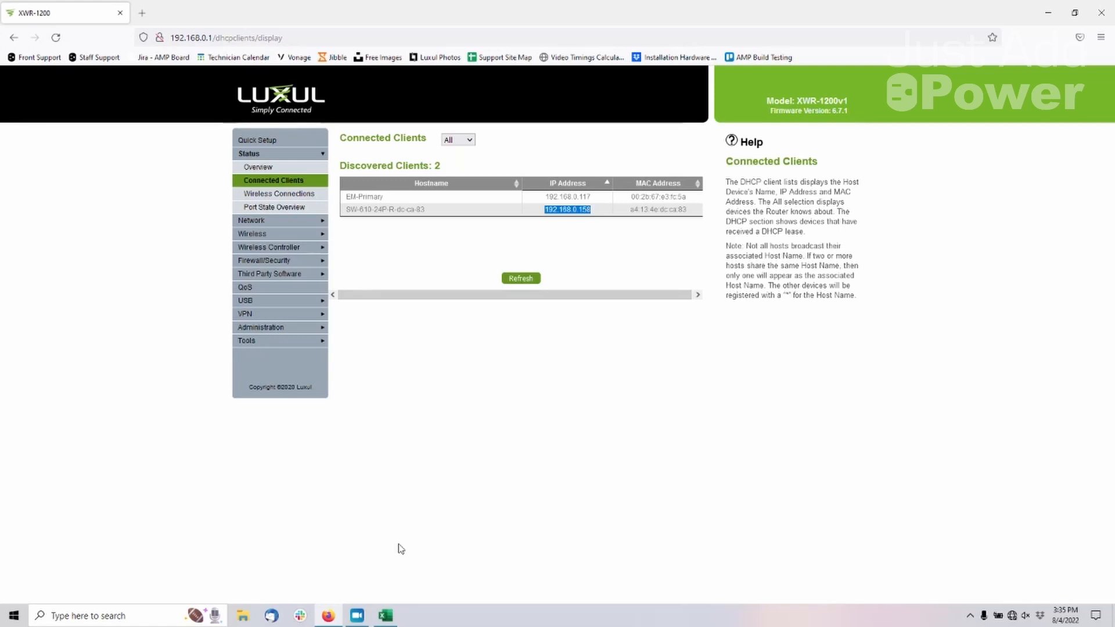
{"action": "left_click", "coordinate": [262, 155]}
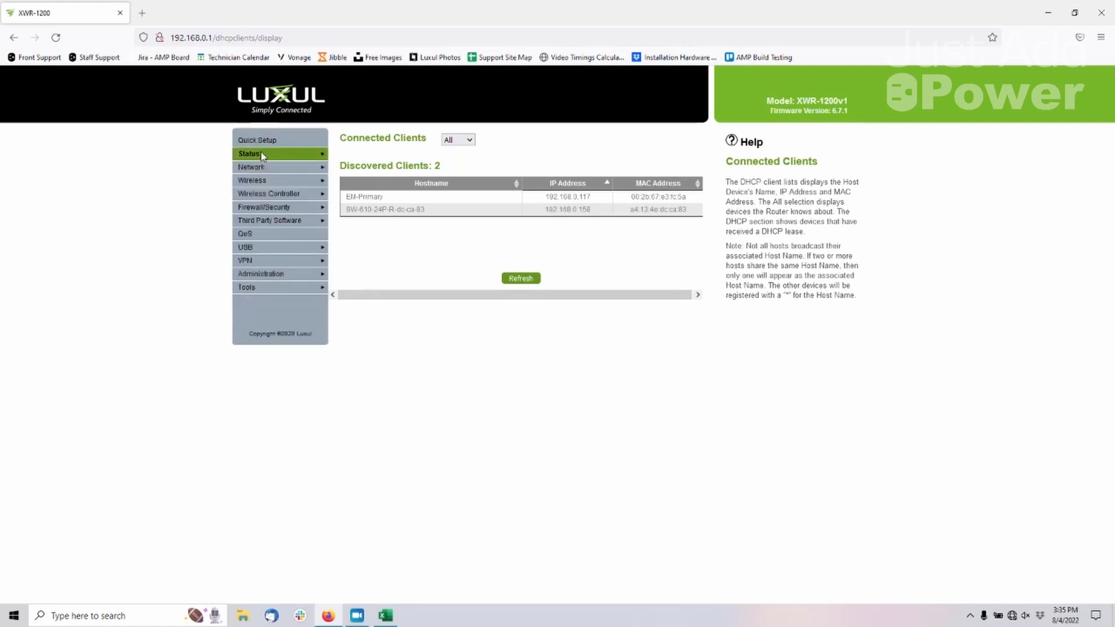
{"action": "left_click", "coordinate": [256, 168]}
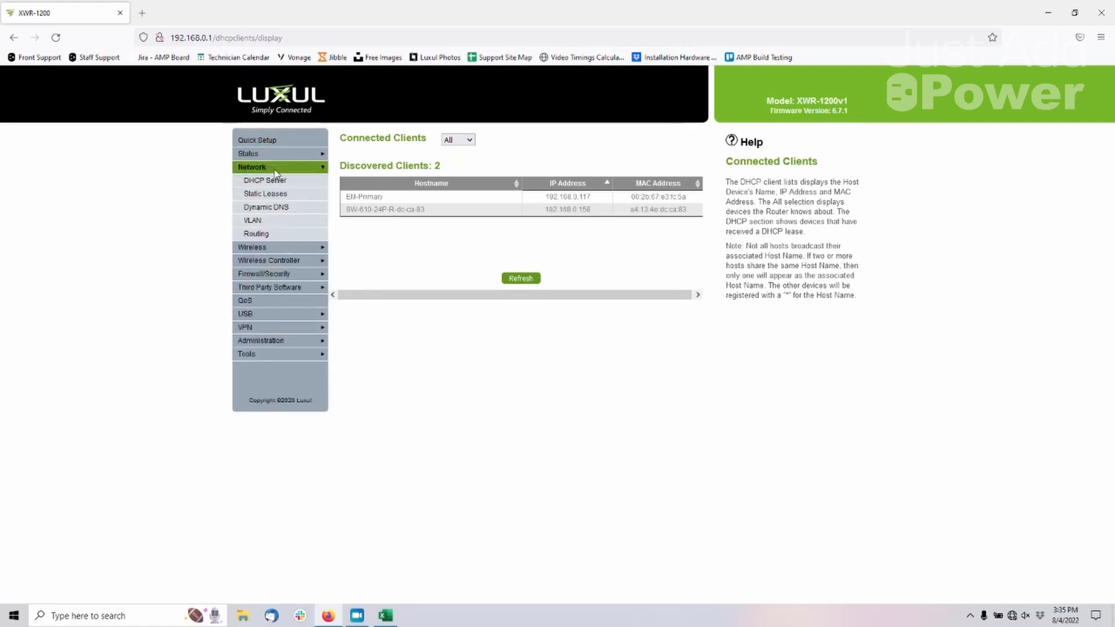
{"action": "left_click", "coordinate": [283, 234]}
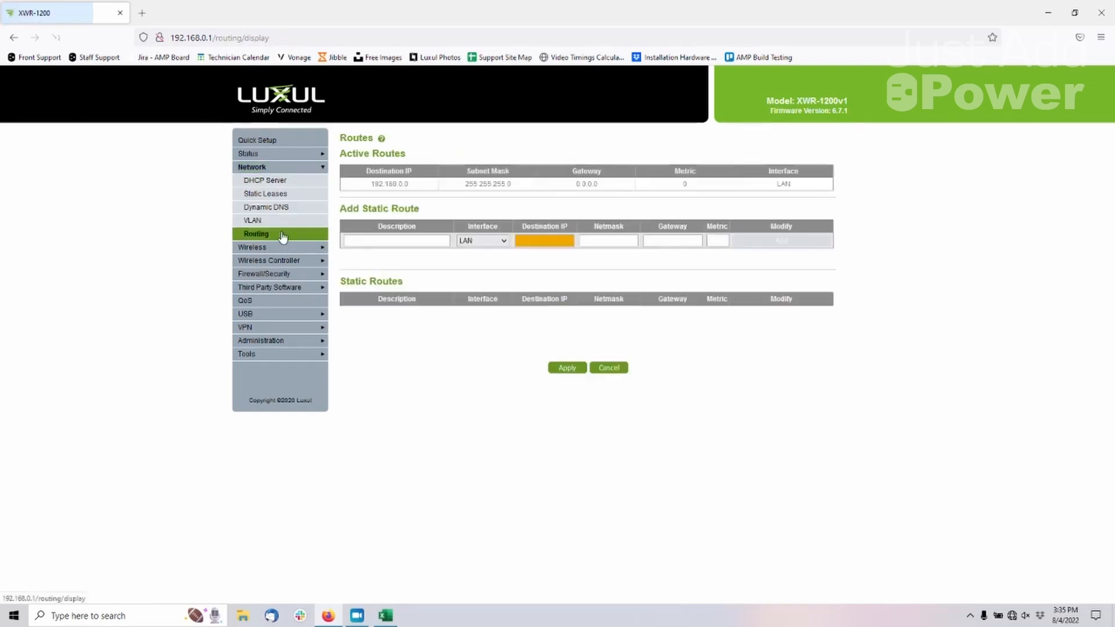
{"action": "left_click", "coordinate": [380, 241]}
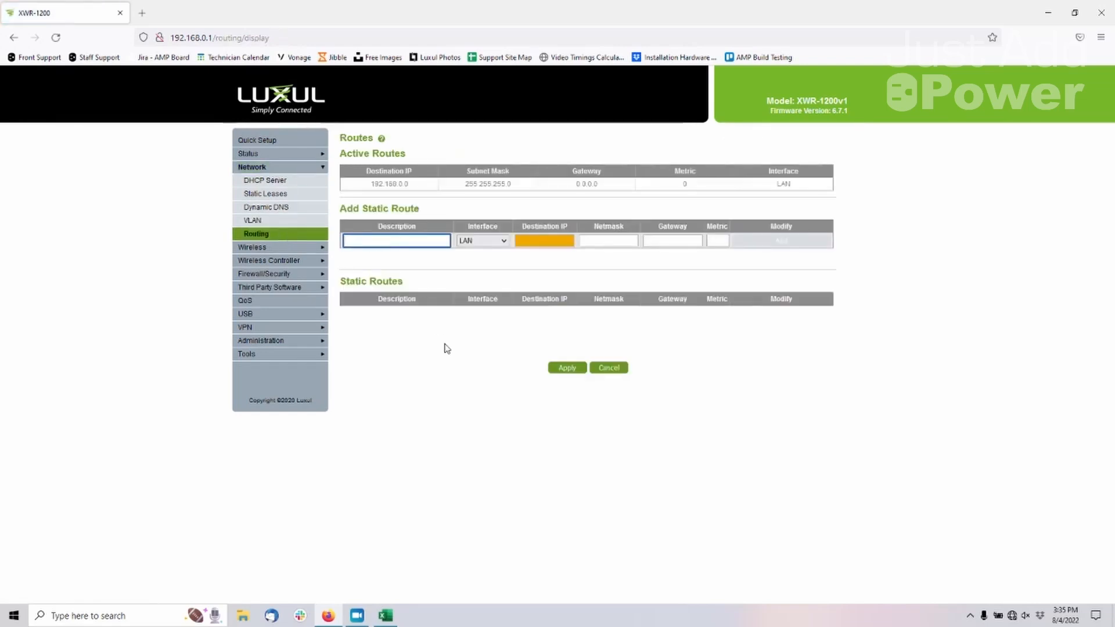
{"action": "type", "text": "JustAddPower"}
{"action": "key", "text": "Tab"}
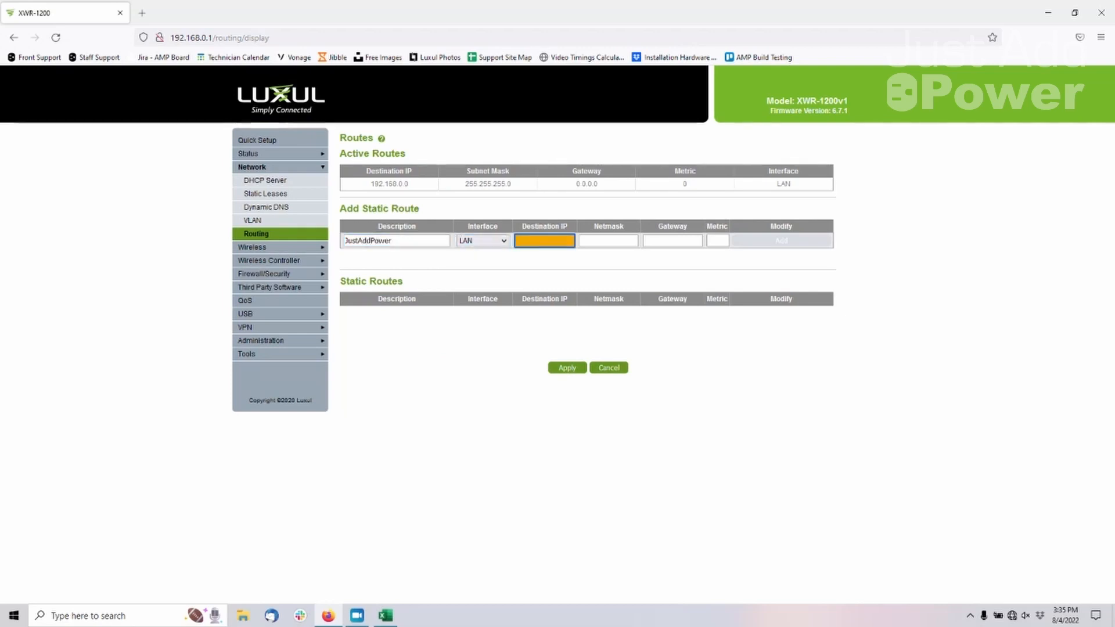
Copy the static route's destination IP 172.27.0.0 from the Excel report into the new route's destination on the router
{"action": "left_click", "coordinate": [386, 617]}
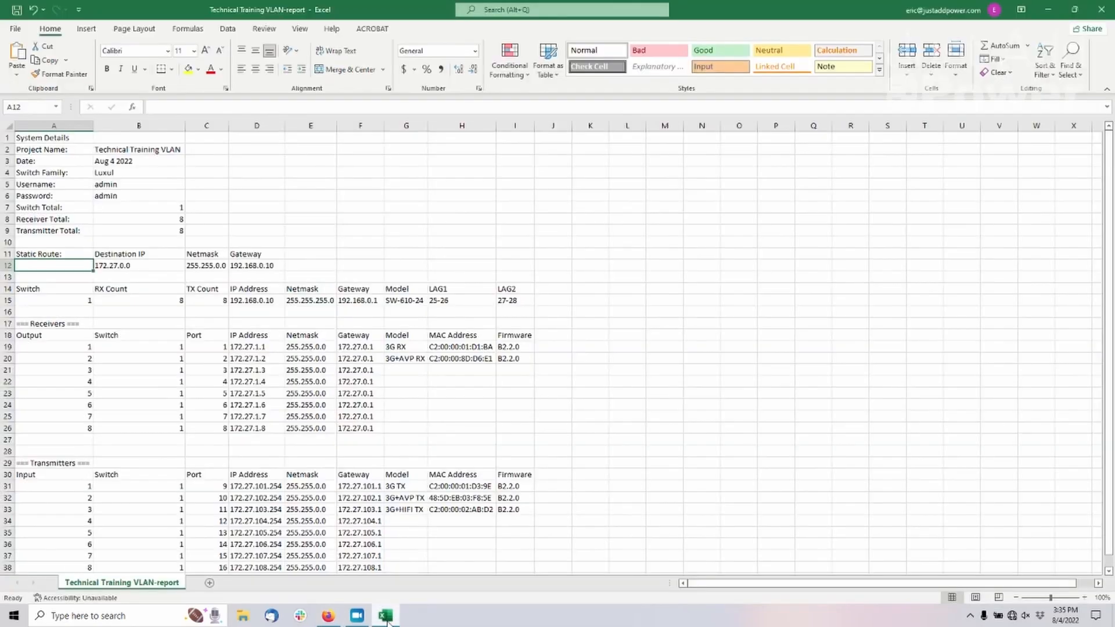
{"action": "right_click", "coordinate": [153, 267]}
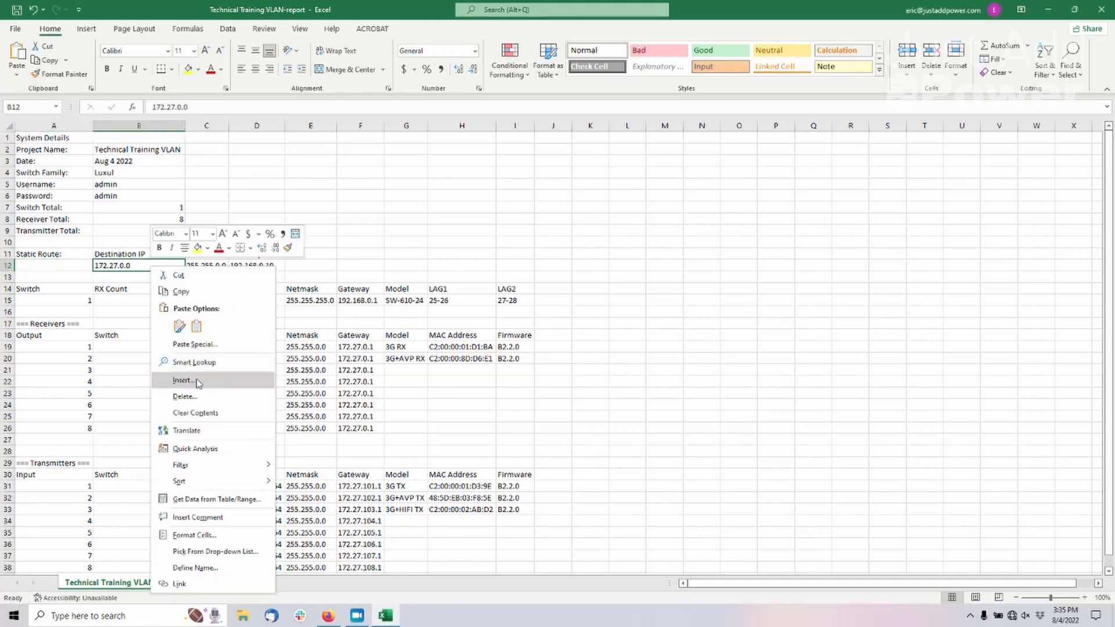
{"action": "left_click", "coordinate": [195, 293]}
{"action": "key", "text": "alt+Tab"}
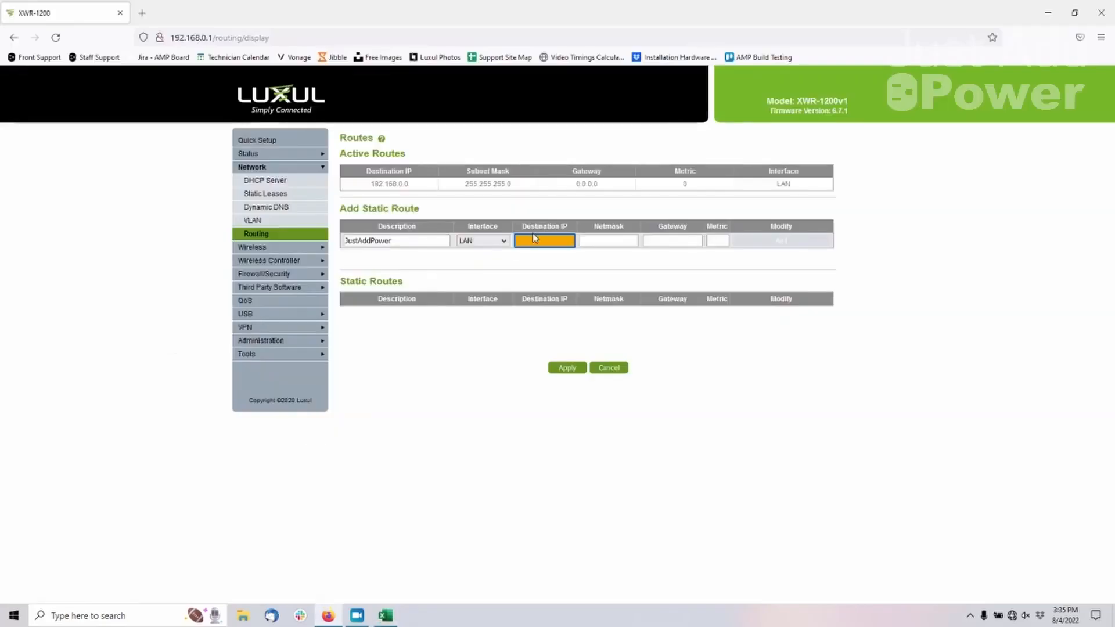
{"action": "right_click", "coordinate": [530, 239]}
{"action": "left_click", "coordinate": [587, 324]}
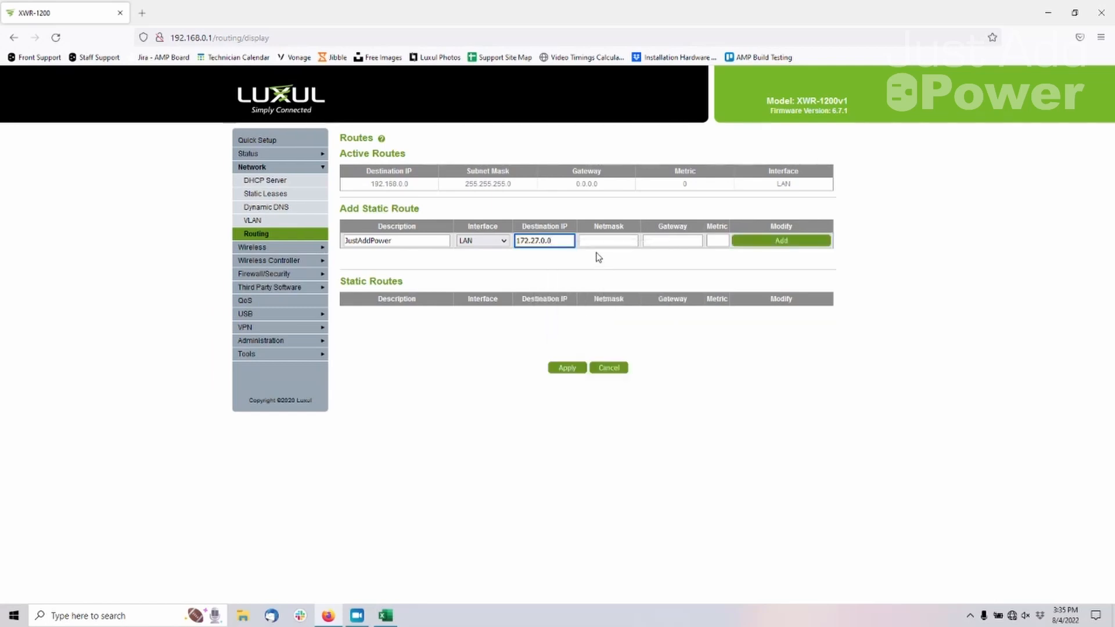
Copy the static route's netmask 255.255.0.0 from the Excel report into the new route's netmask on the Luxul router in Firefox
{"action": "key", "text": "alt+Tab"}
{"action": "right_click", "coordinate": [220, 266]}
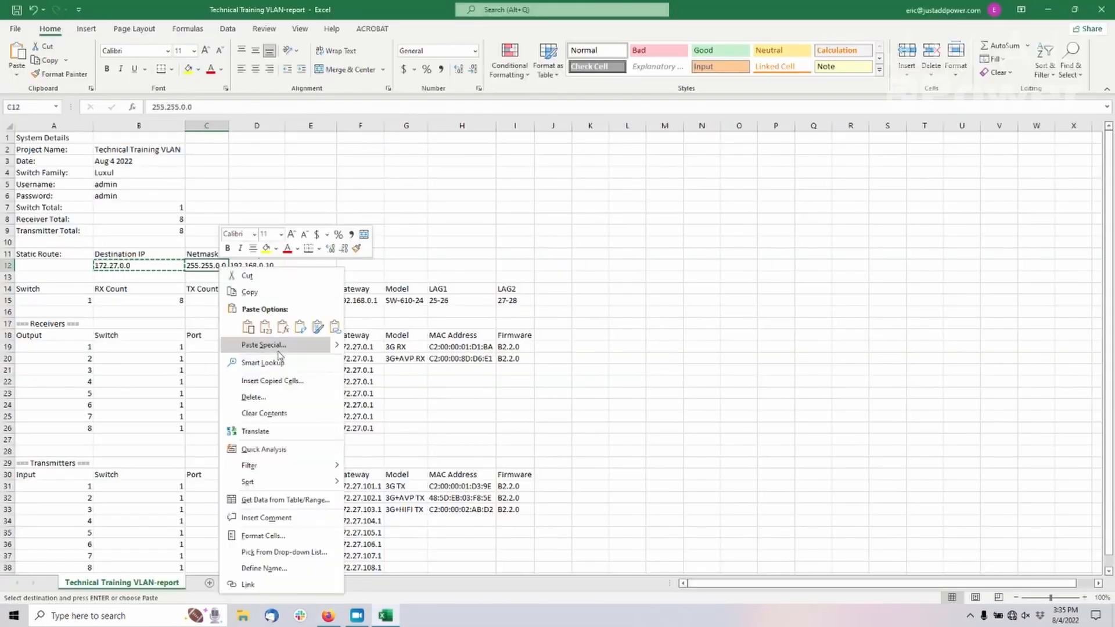
{"action": "left_click", "coordinate": [273, 292]}
{"action": "key", "text": "alt+Tab"}
{"action": "right_click", "coordinate": [613, 242]}
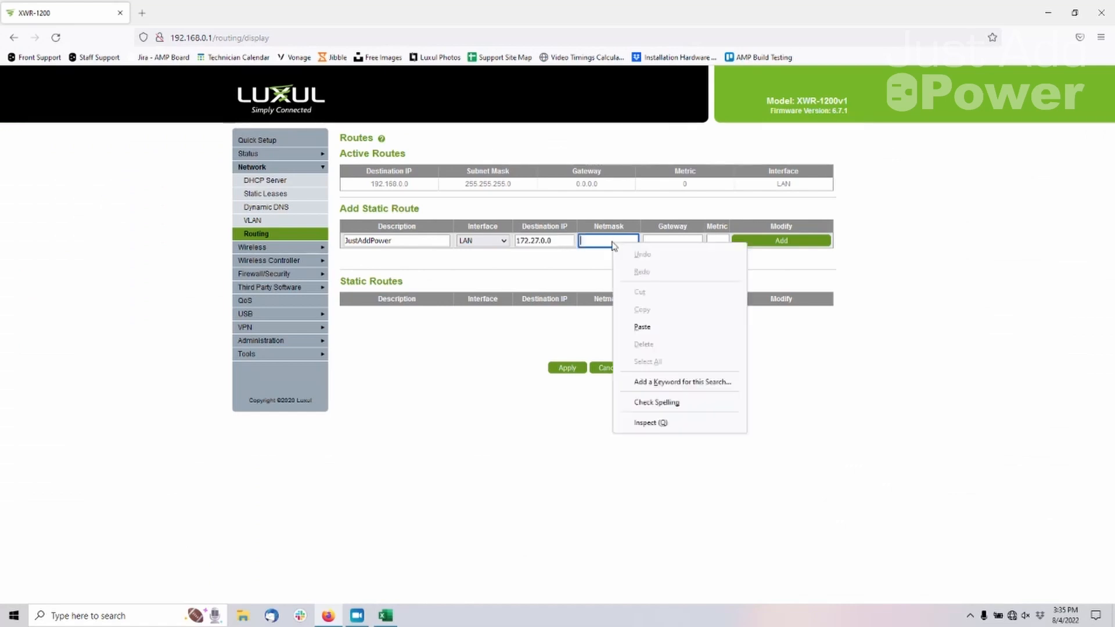
{"action": "left_click", "coordinate": [657, 326]}
Copy the static route's gateway 192.168.0.10 from the Excel report into the new route's gateway on the router in Firefox
{"action": "key", "text": "alt+Tab"}
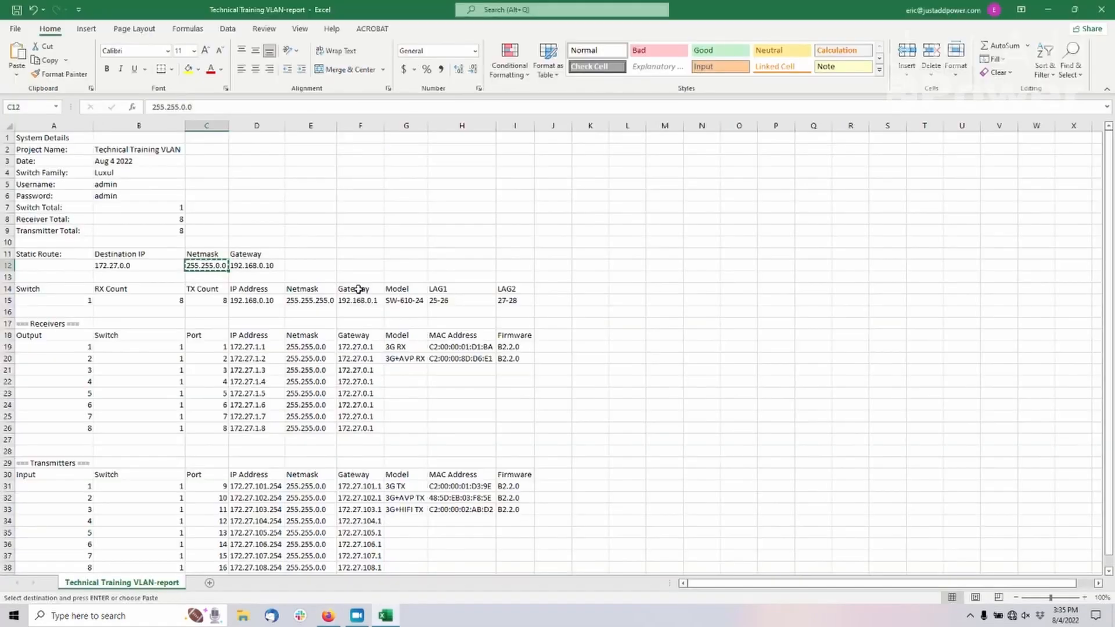
{"action": "right_click", "coordinate": [263, 268]}
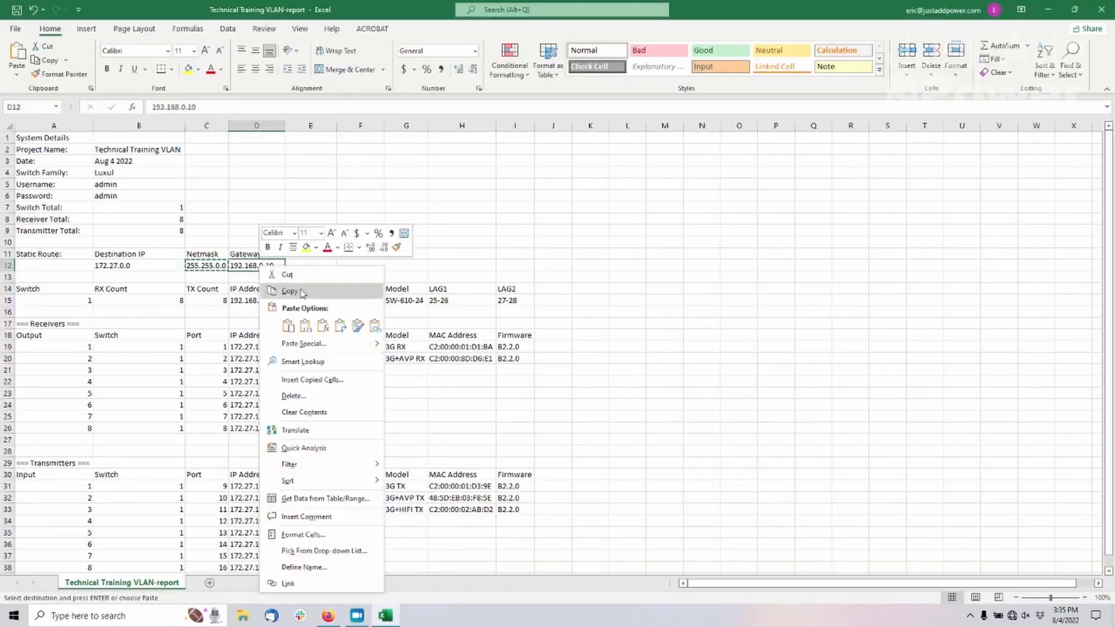
{"action": "left_click", "coordinate": [302, 293]}
{"action": "key", "text": "alt+Tab"}
{"action": "left_click", "coordinate": [672, 240]}
{"action": "right_click", "coordinate": [674, 241]}
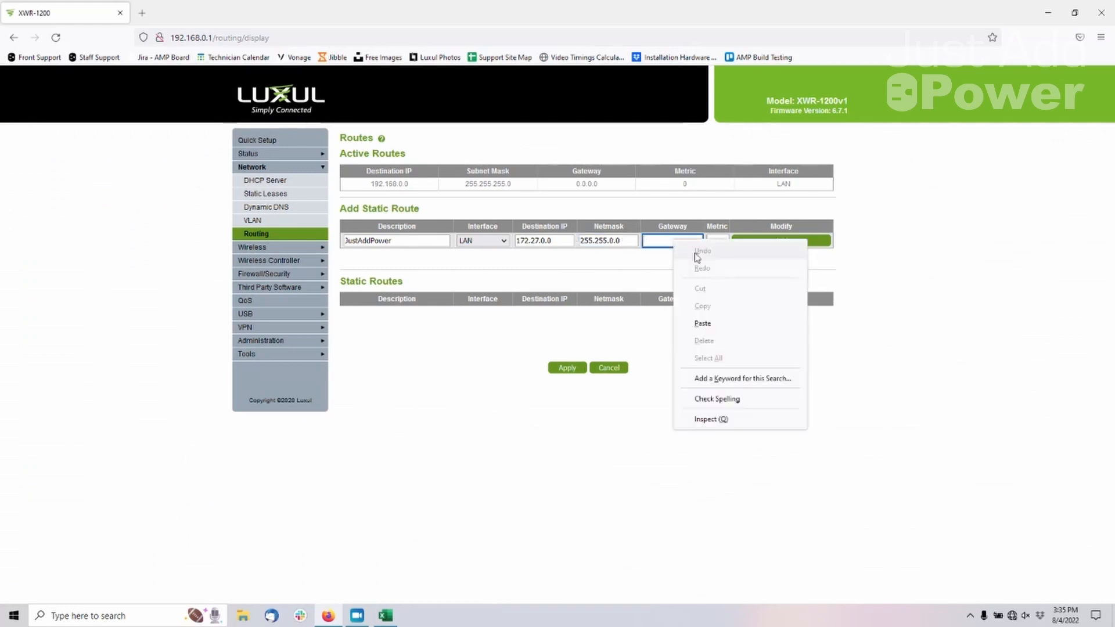
{"action": "left_click", "coordinate": [703, 324]}
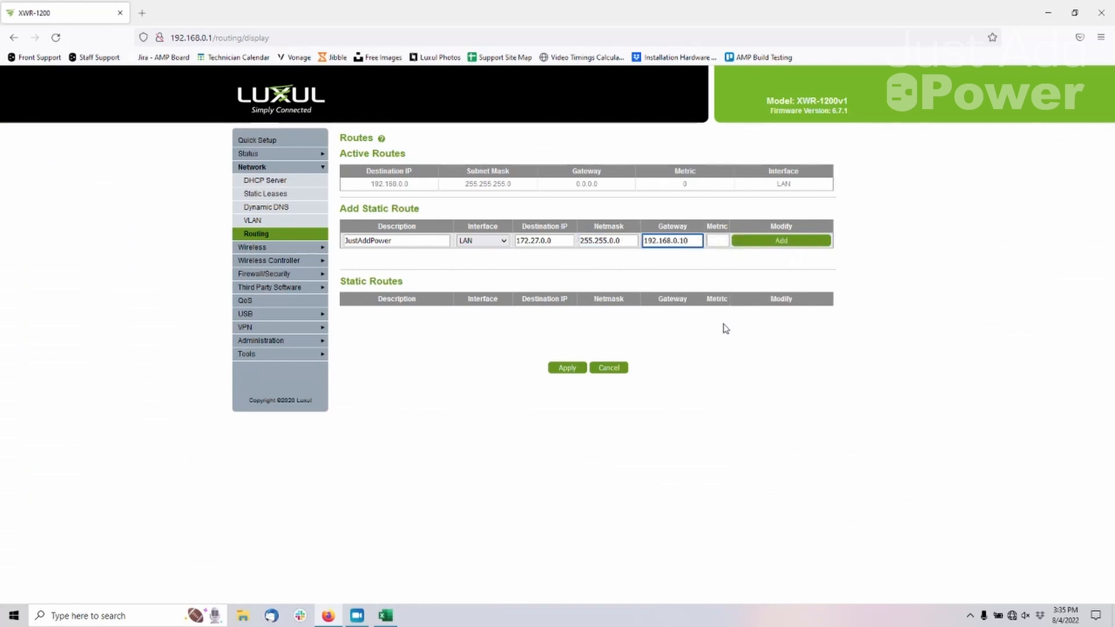
Add the JustAddPower static route with metric 1, apply it, and check its entry among the active routes
{"action": "left_click", "coordinate": [718, 241]}
{"action": "type", "text": "1"}
{"action": "left_click", "coordinate": [777, 242]}
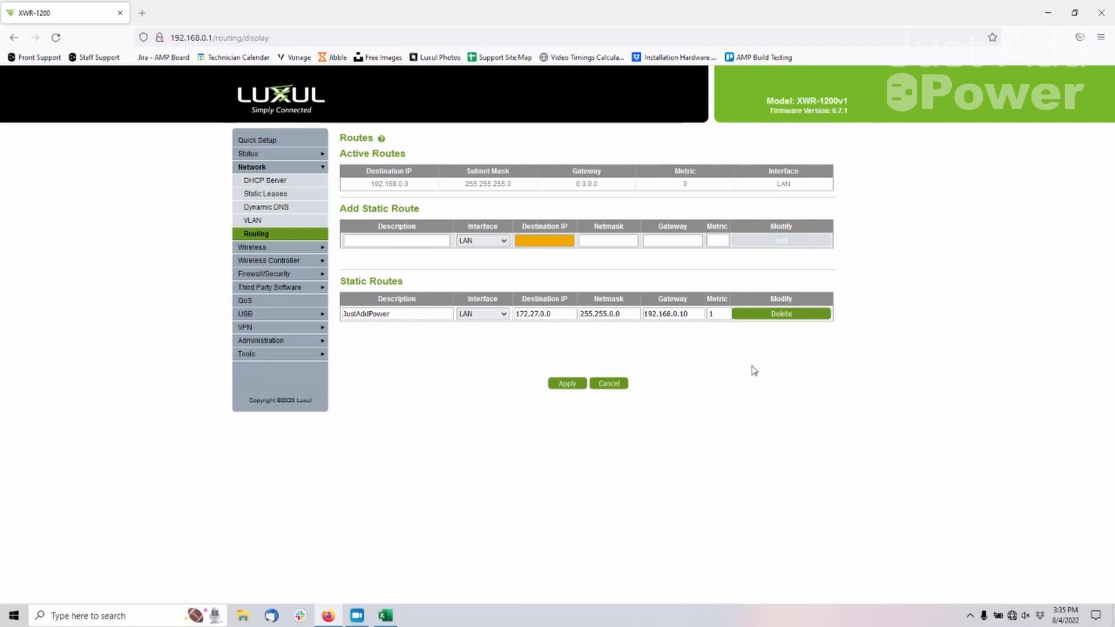
{"action": "left_click", "coordinate": [572, 386]}
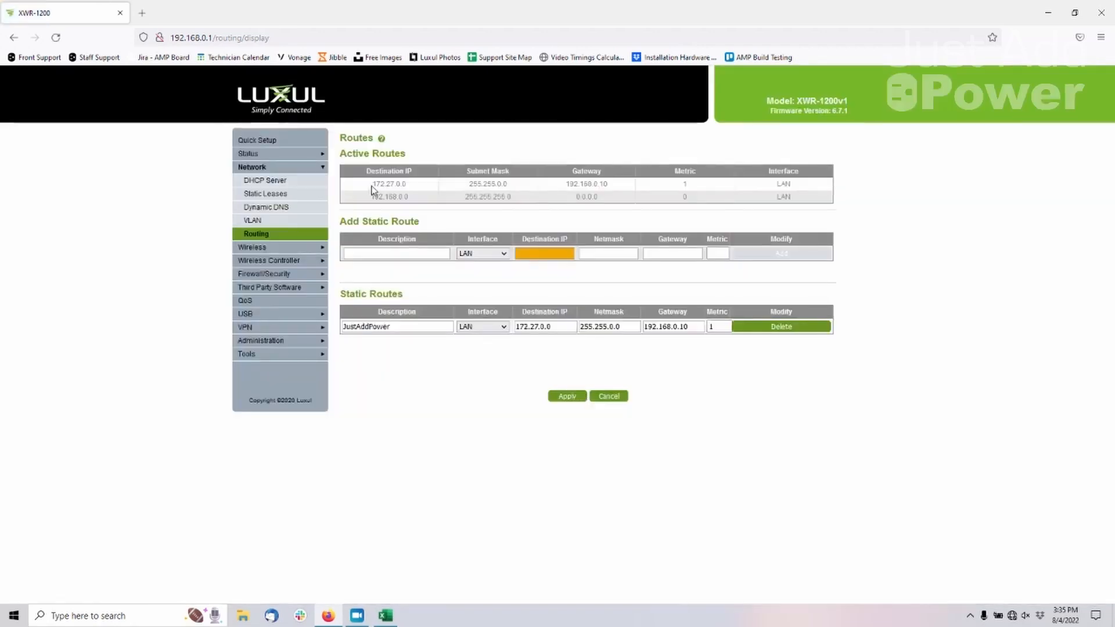
{"action": "left_click_drag", "start_coordinate": [372, 183], "coordinate": [808, 185]}
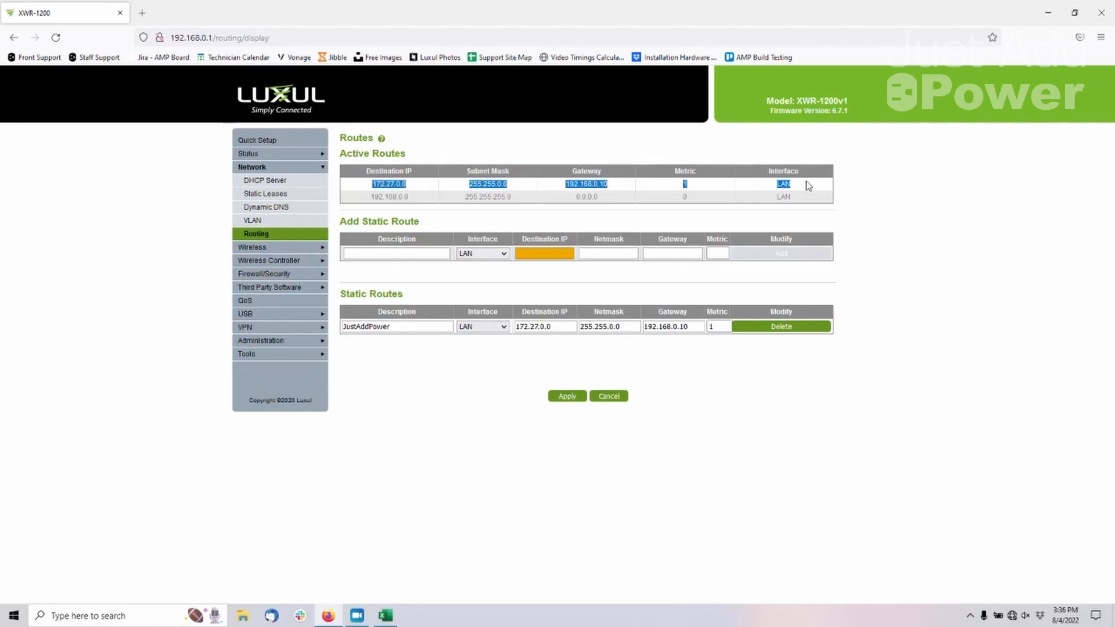
{"action": "left_click", "coordinate": [904, 232]}
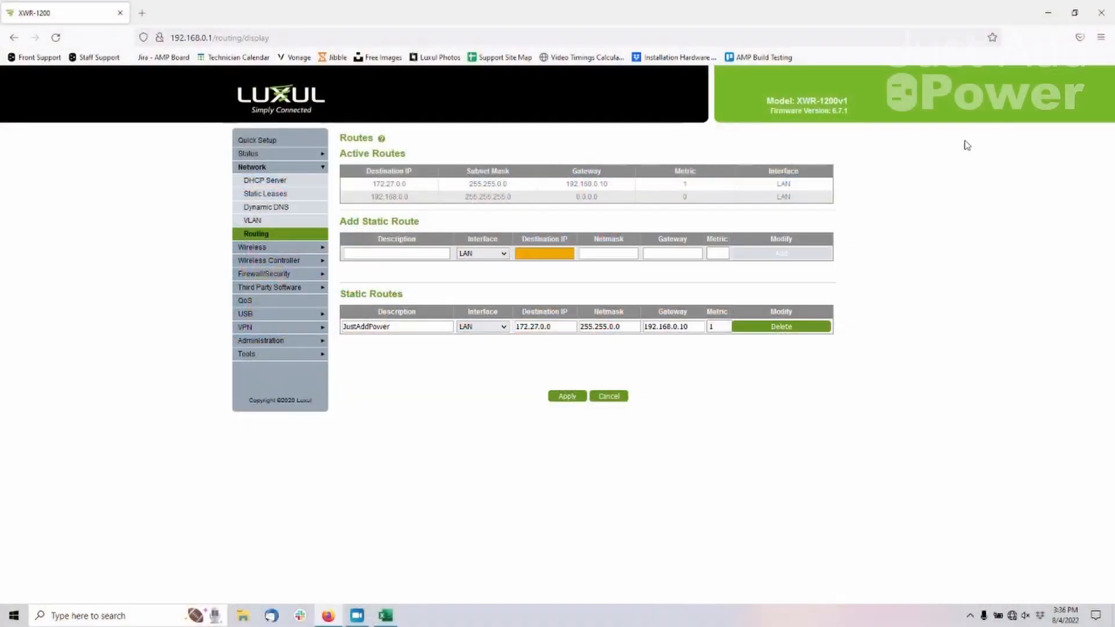
Switch to AMP and open Test Switching for connecting to the existing VLAN system
{"action": "left_click", "coordinate": [1049, 12]}
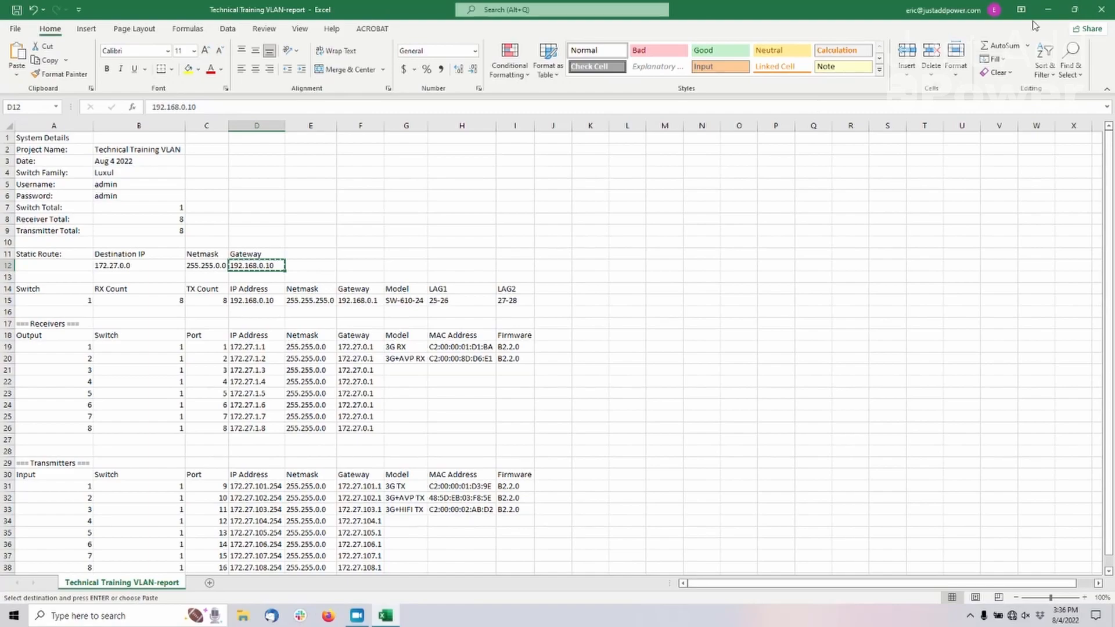
{"action": "left_click", "coordinate": [1049, 10]}
{"action": "key", "text": "super"}
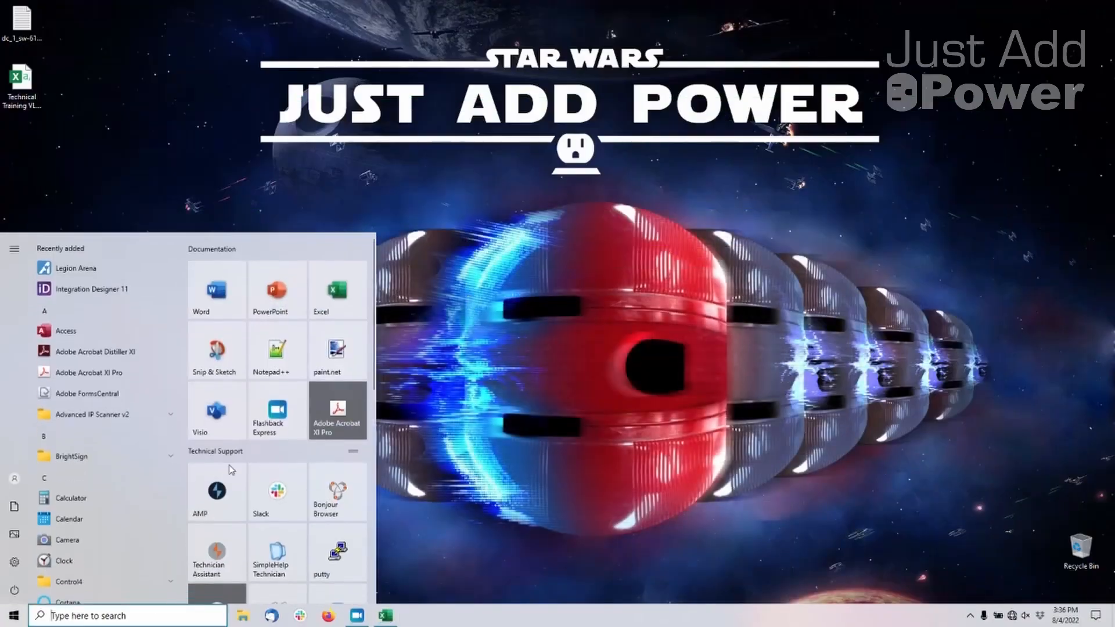
{"action": "left_click", "coordinate": [229, 491]}
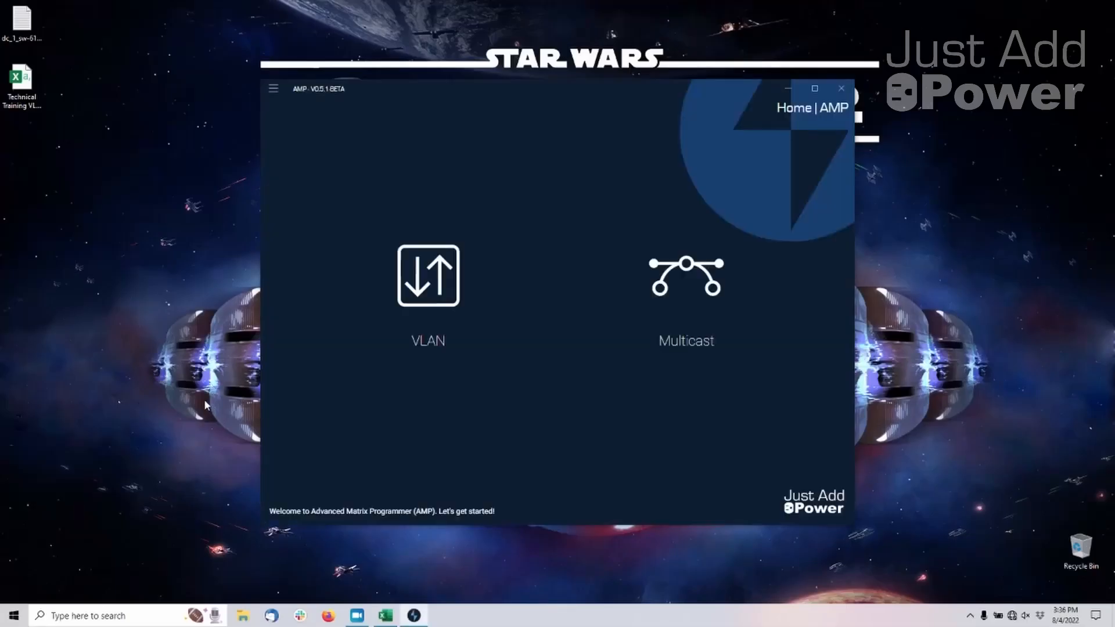
{"action": "left_click", "coordinate": [464, 262]}
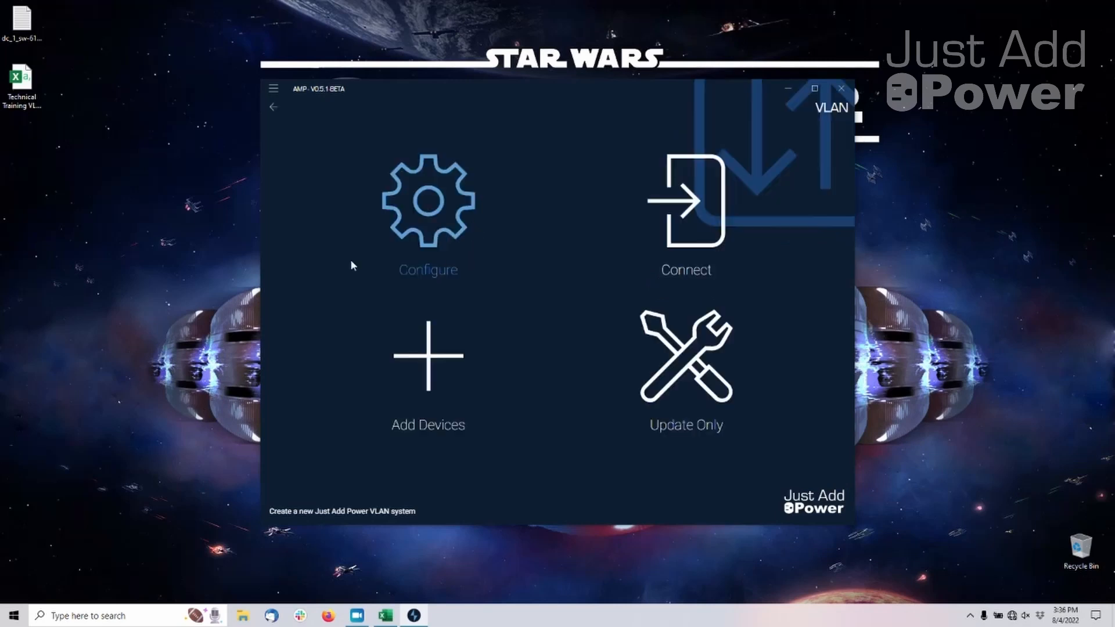
{"action": "left_click", "coordinate": [720, 218]}
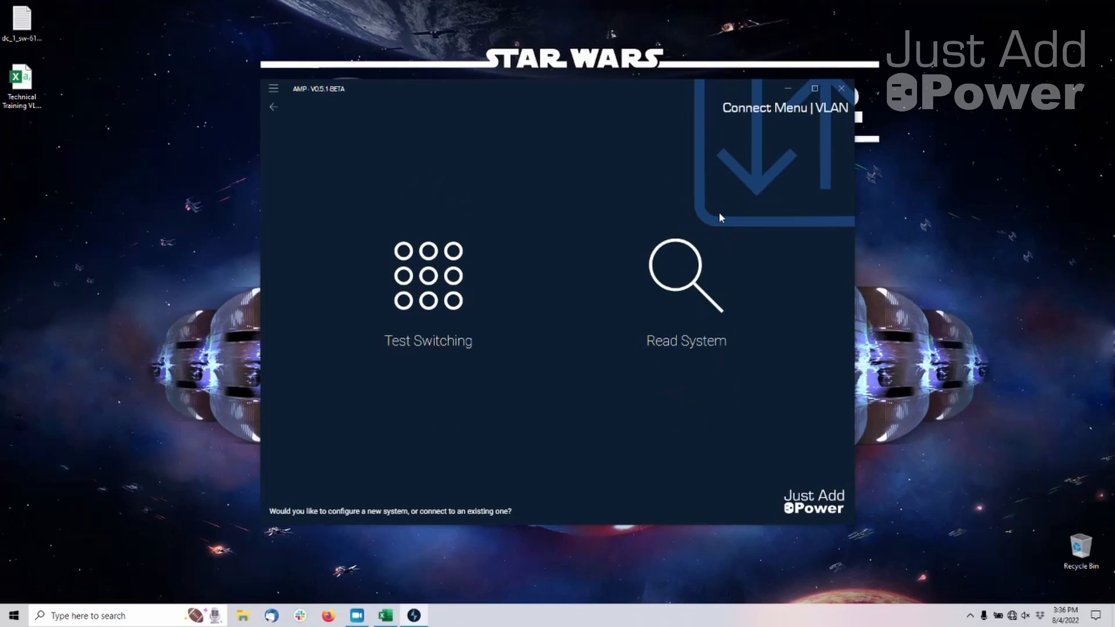
{"action": "left_click", "coordinate": [446, 255]}
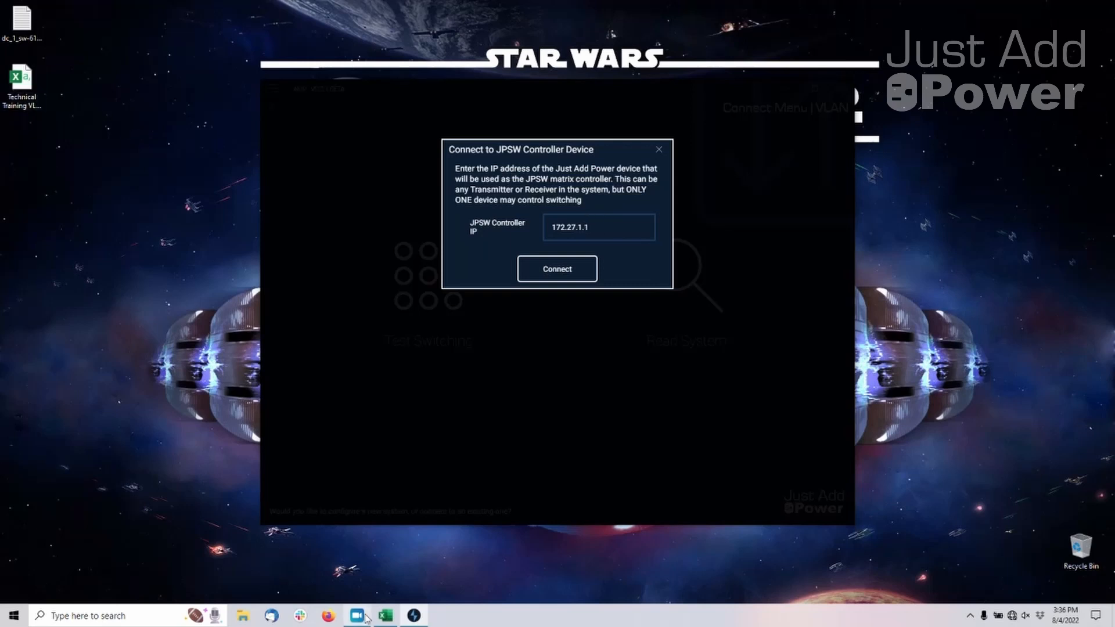
Copy the first receiver's IP address 172.27.1.1 from the Excel report and connect AMP to that address as the JPSW controller
{"action": "left_click", "coordinate": [383, 618]}
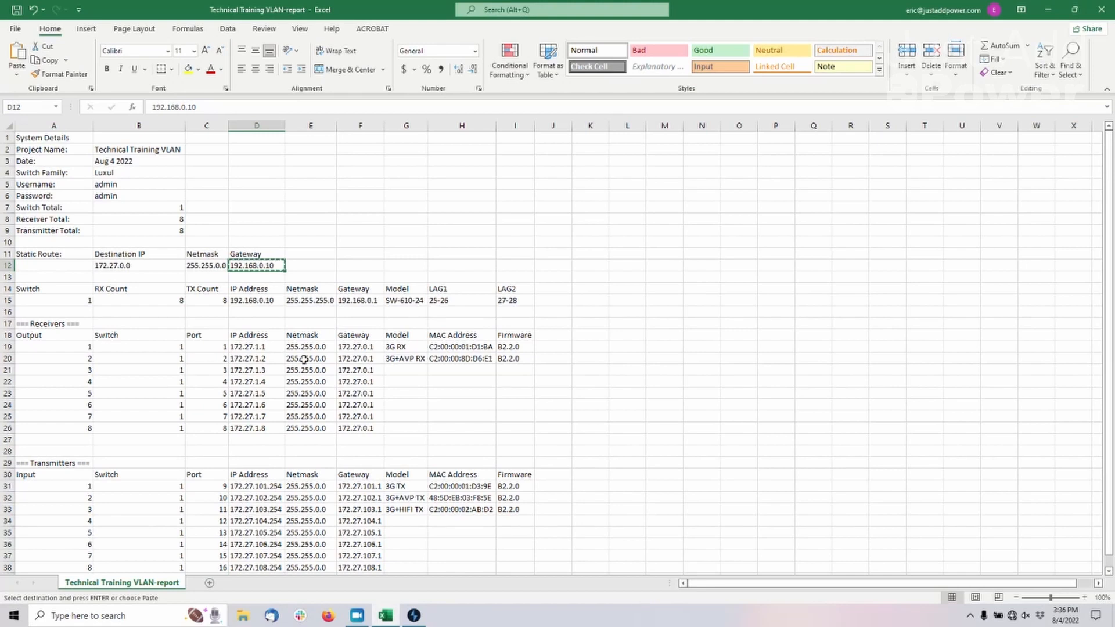
{"action": "left_click", "coordinate": [279, 348]}
{"action": "right_click", "coordinate": [273, 350]}
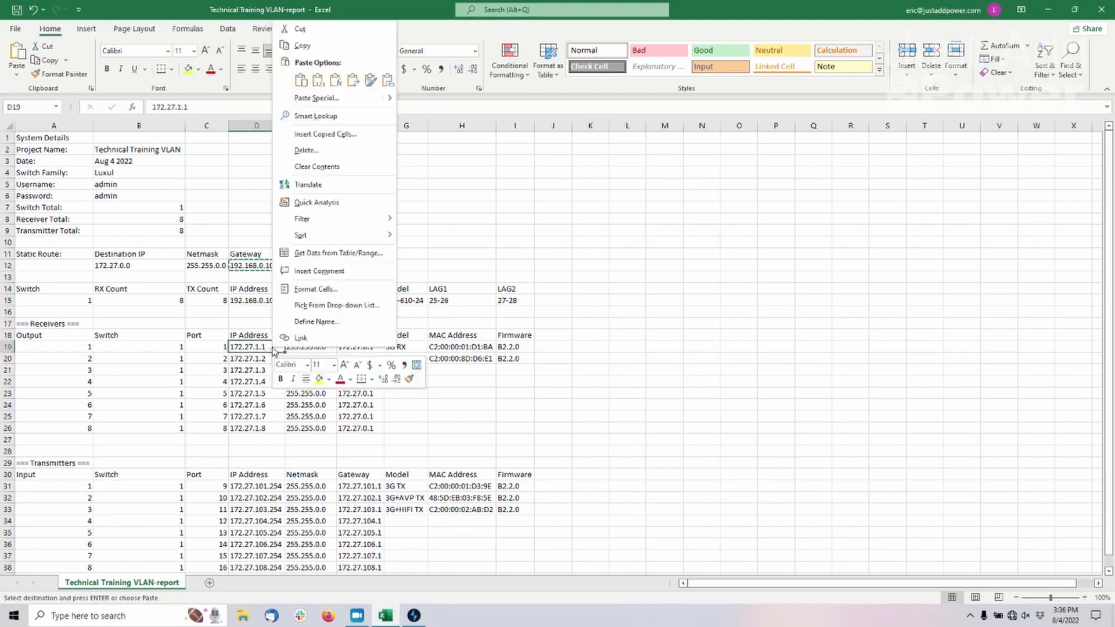
{"action": "left_click", "coordinate": [305, 45]}
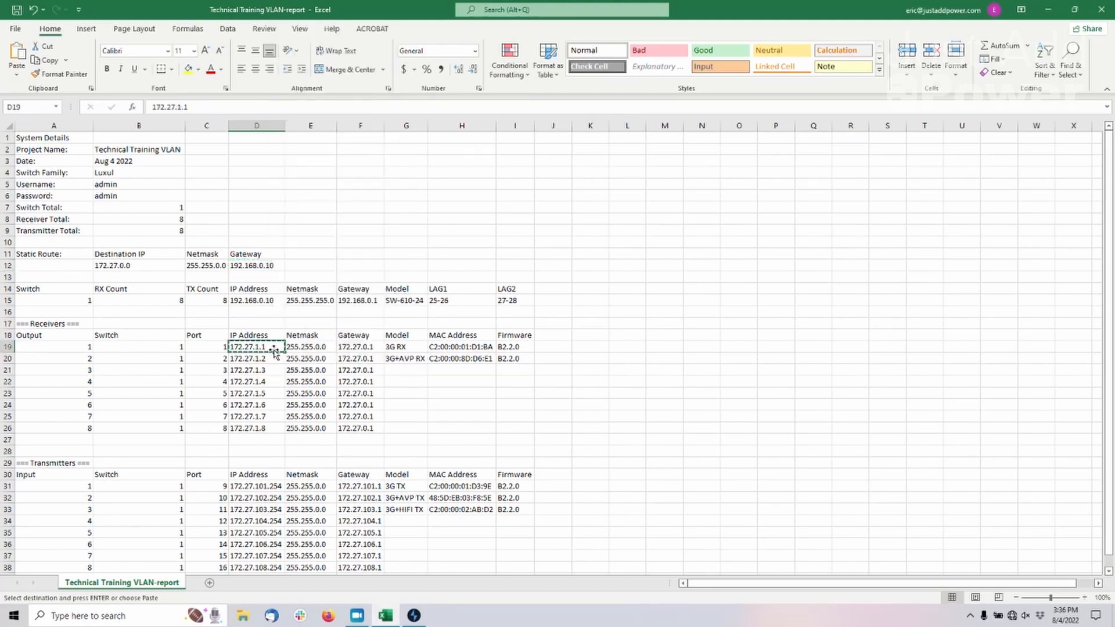
{"action": "left_click", "coordinate": [414, 616]}
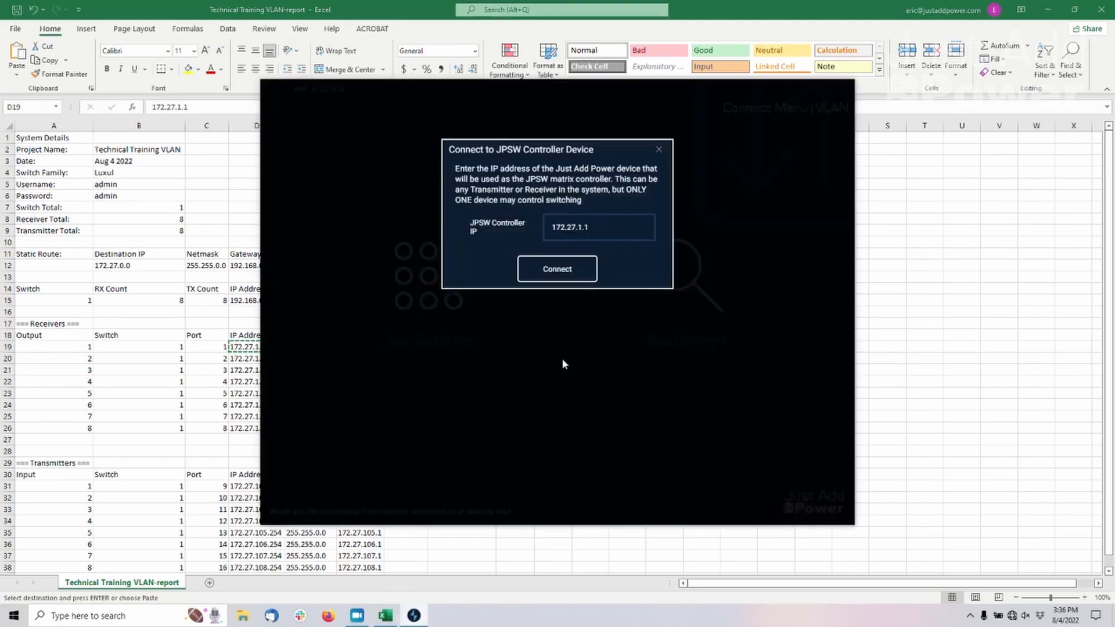
{"action": "left_click", "coordinate": [605, 227]}
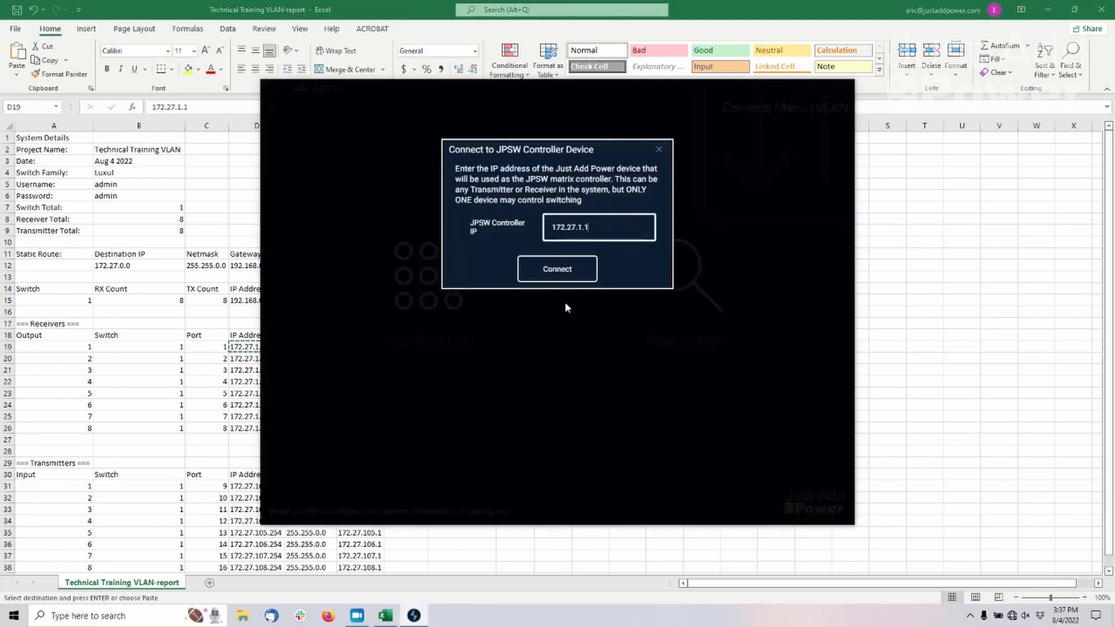
{"action": "left_click", "coordinate": [570, 269]}
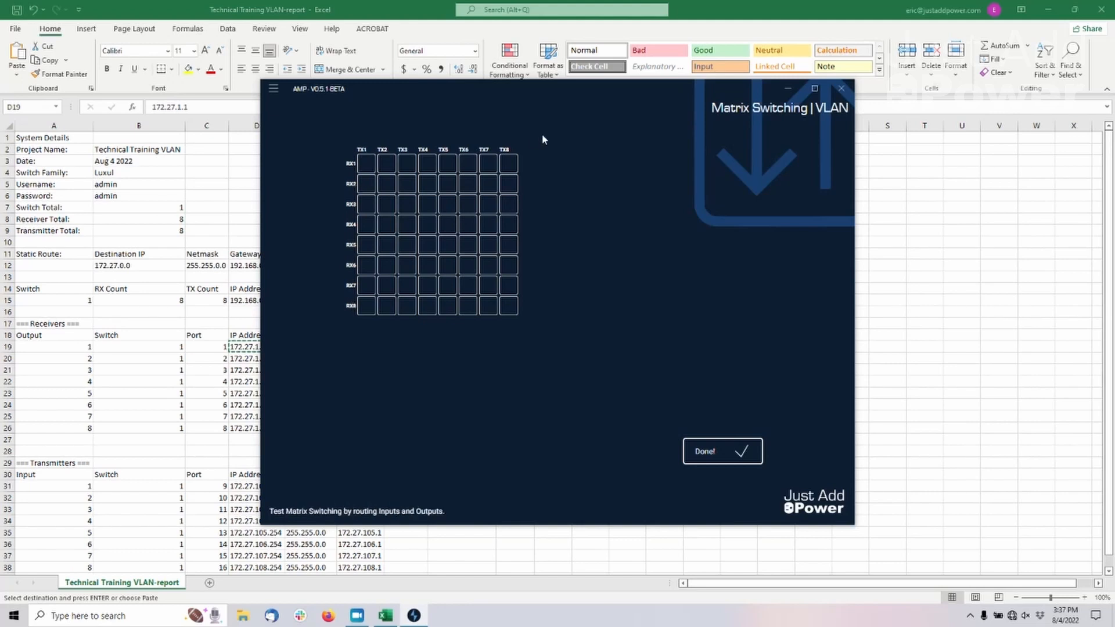
Route source TX3 to display RX1 in the switching matrix
{"action": "left_click", "coordinate": [394, 172]}
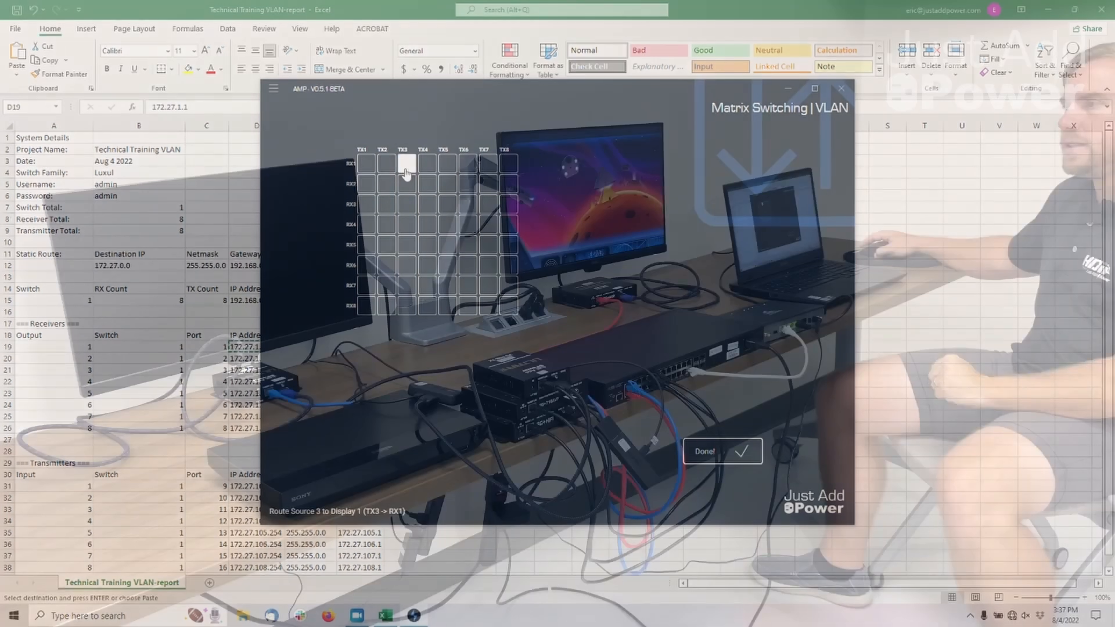